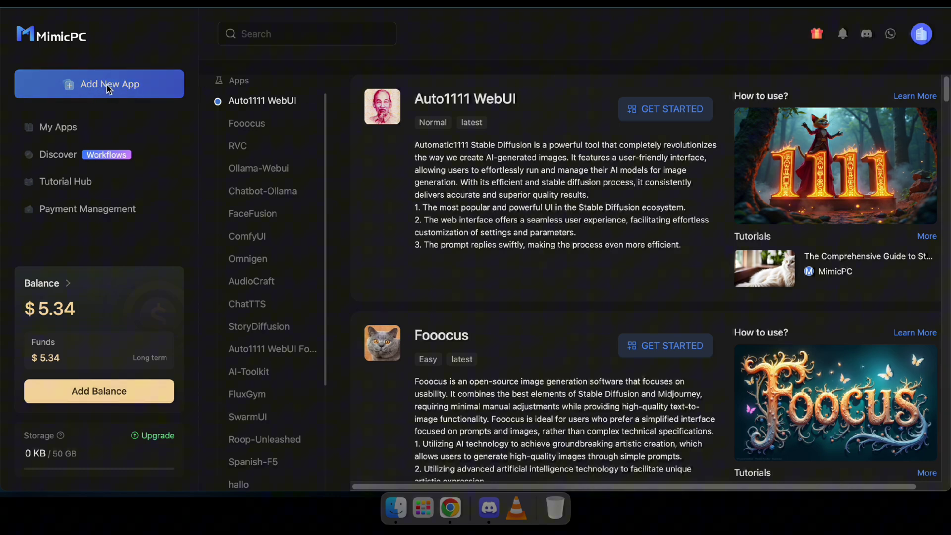
# Scroll down the app catalogue and highlight 'FLUX LoRA models' in FluxGym's description
pyautogui.scroll(-1, 440, 178)
pyautogui.scroll(-4, 497, 185)
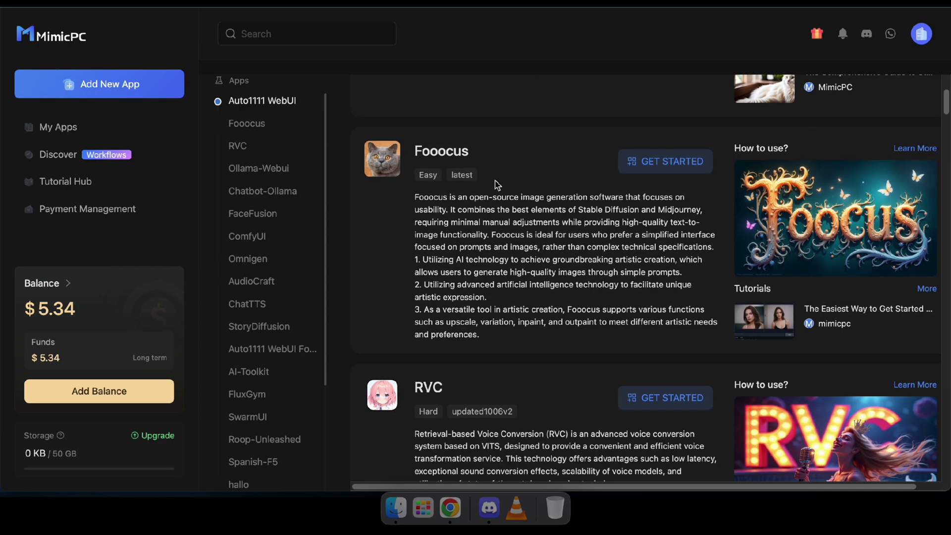
pyautogui.scroll(-5, 495, 189)
pyautogui.scroll(-8, 429, 212)
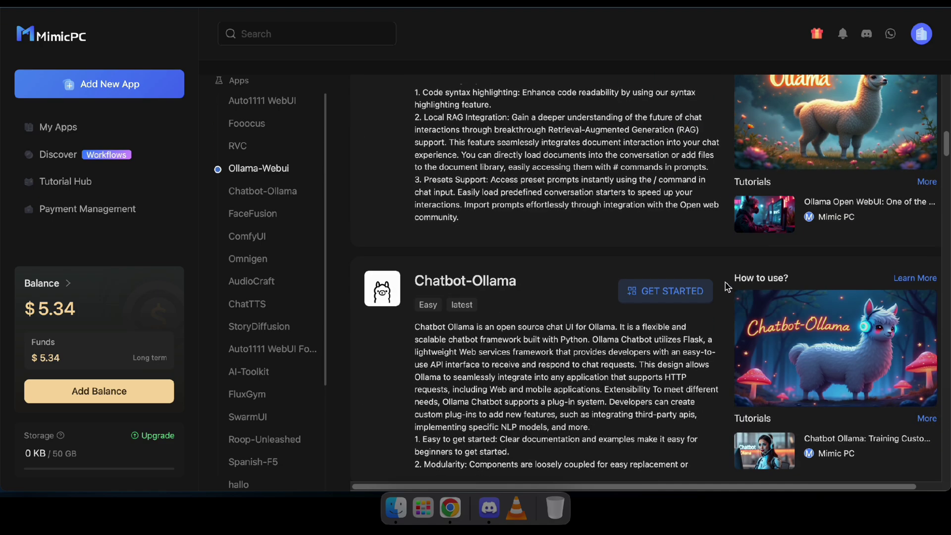
pyautogui.scroll(-8, 738, 292)
pyautogui.scroll(-15, 727, 287)
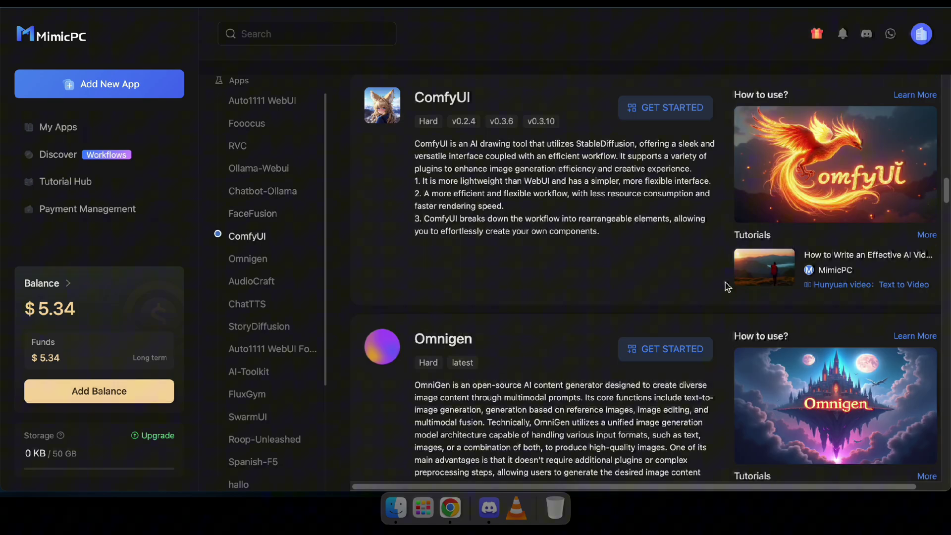
pyautogui.scroll(-15, 727, 288)
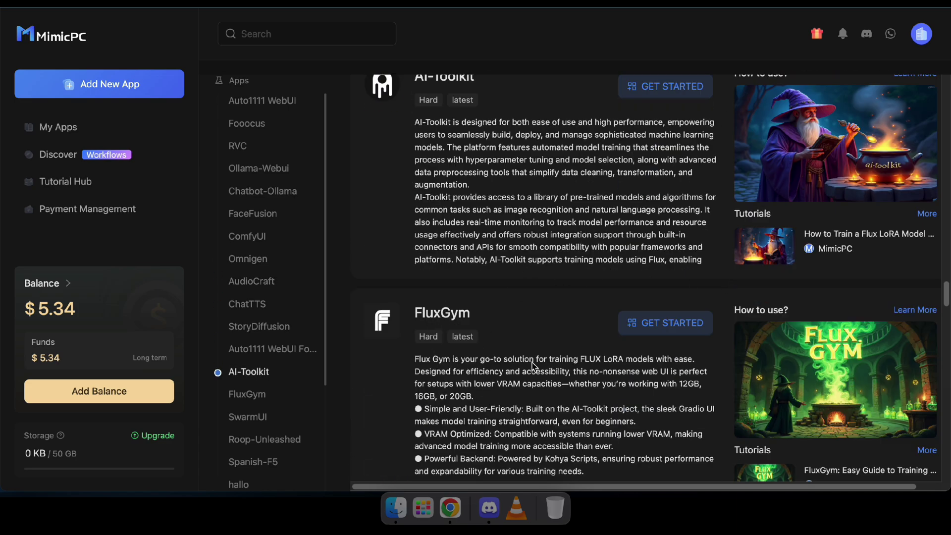
pyautogui.moveTo(579, 360); pyautogui.dragTo(654, 361)
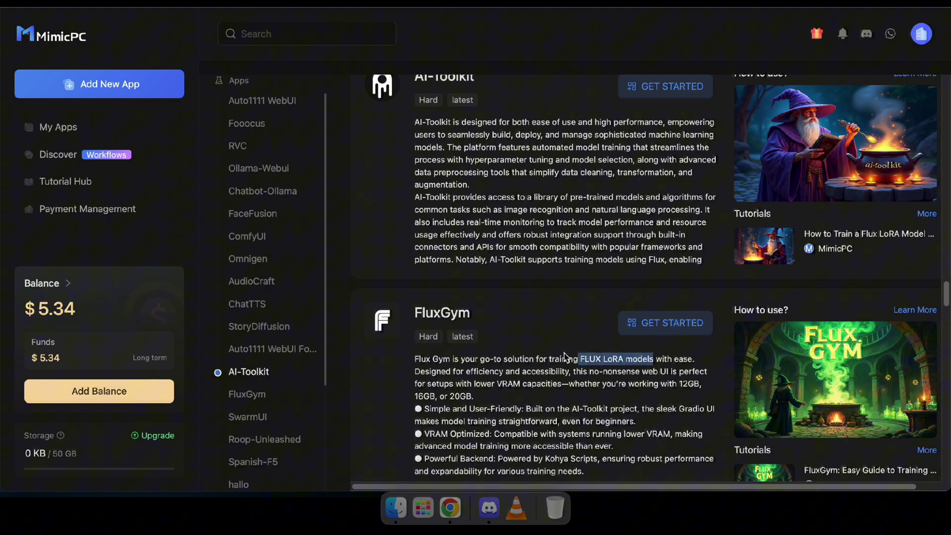
# Highlight the FaceFusion title, then jump to FaceFusion's card via the Apps side list
pyautogui.scroll(-8, 416, 218)
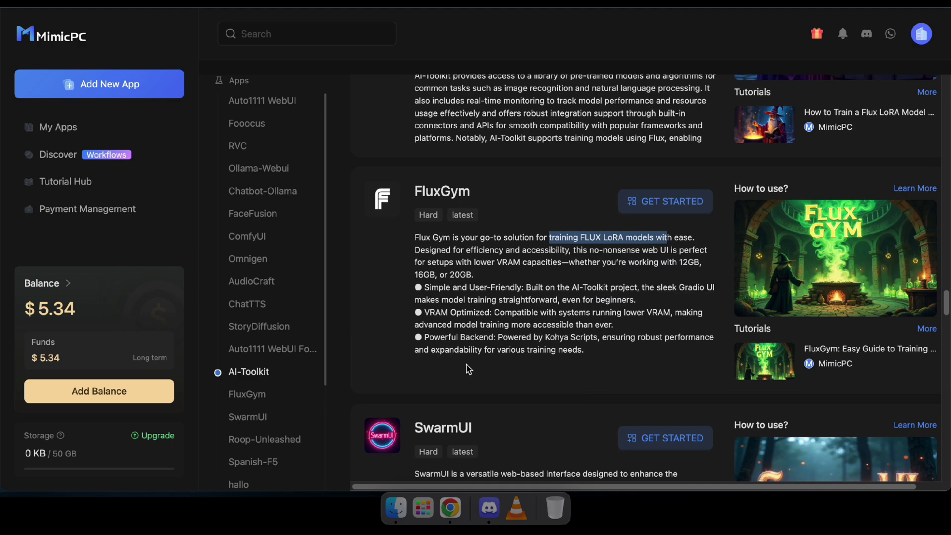
pyautogui.scroll(-10, 416, 218)
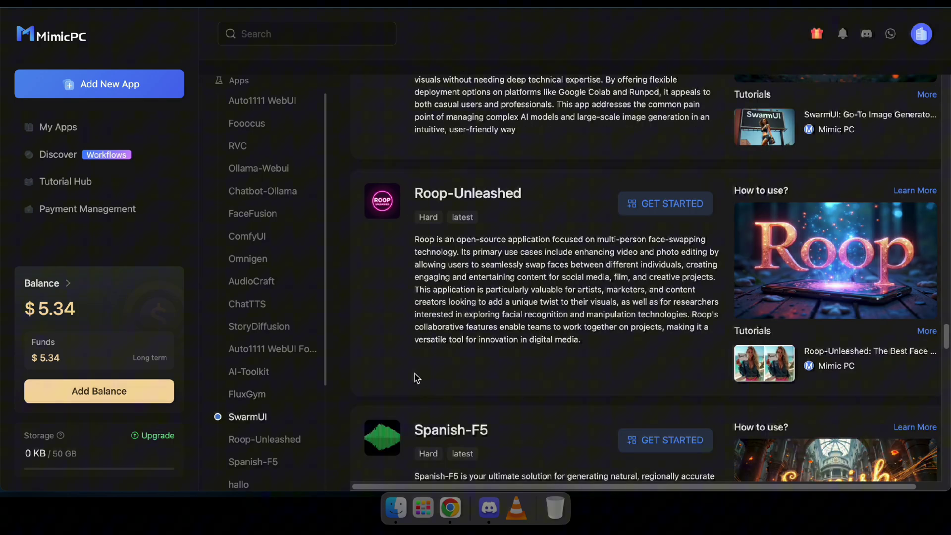
pyautogui.scroll(-15, 397, 372)
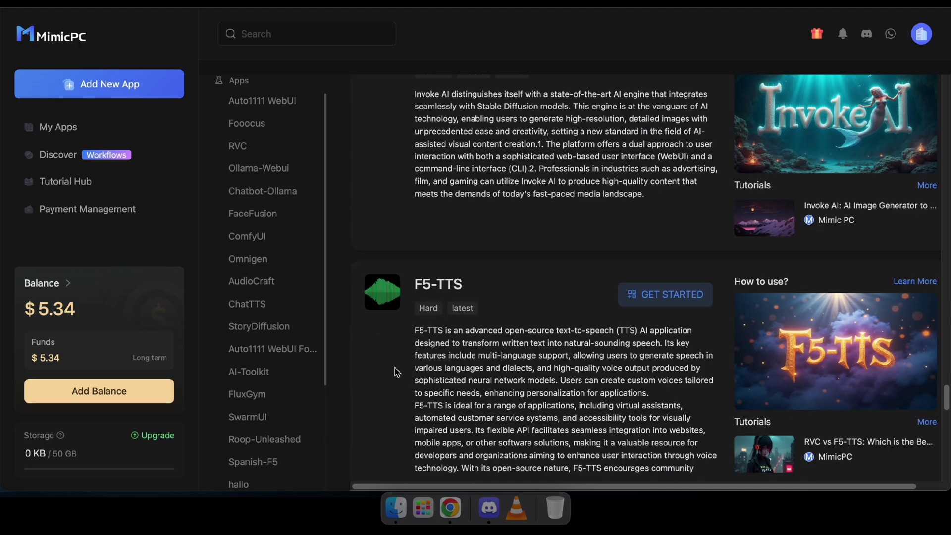
pyautogui.scroll(20, 496, 272)
pyautogui.scroll(-15, 569, 248)
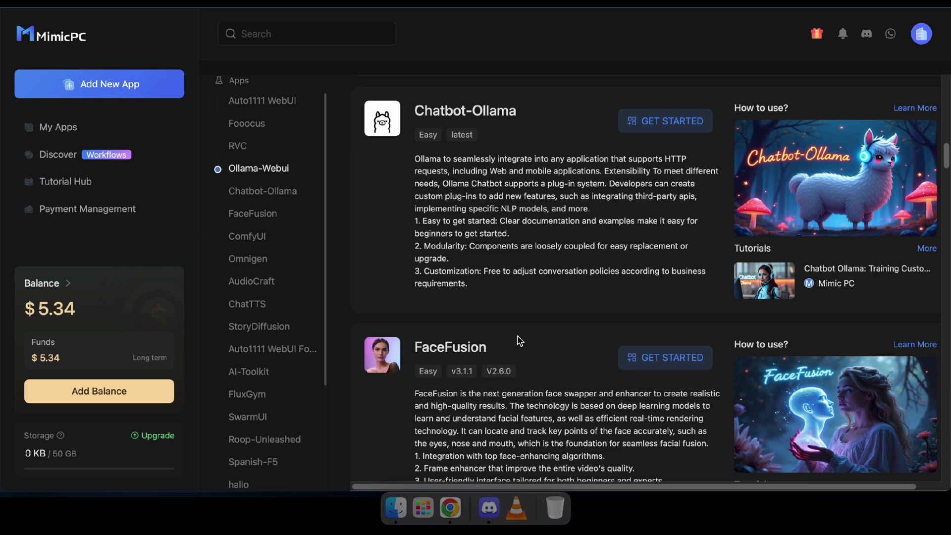
pyautogui.scroll(-3, 522, 342)
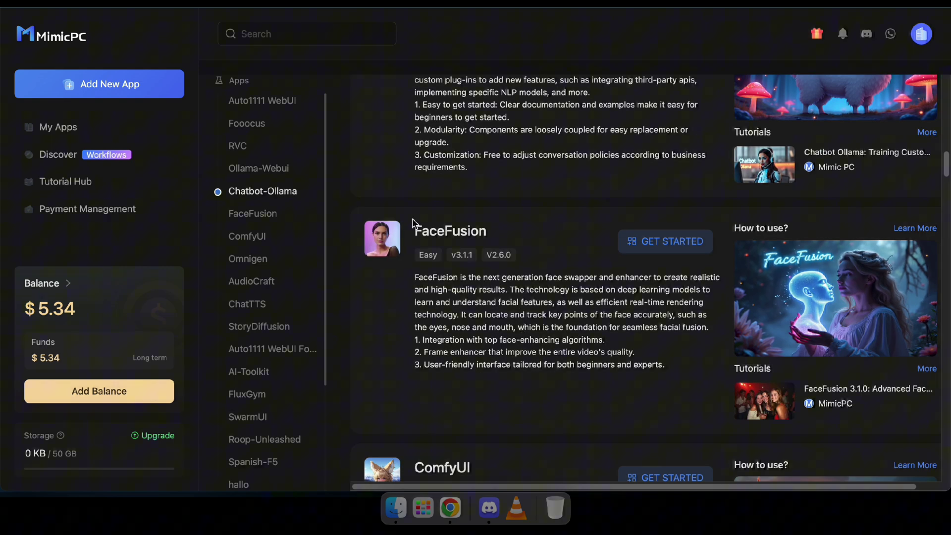
pyautogui.moveTo(422, 237); pyautogui.dragTo(480, 233)
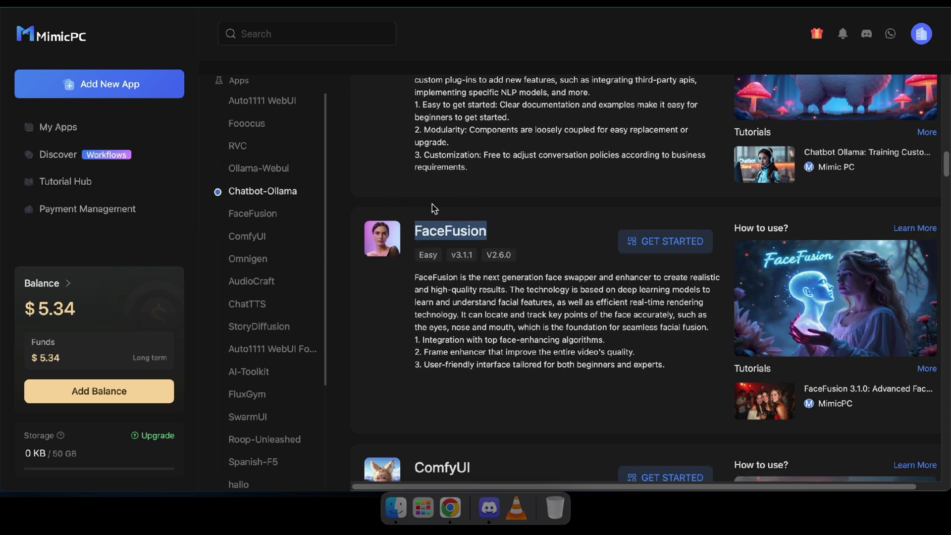
pyautogui.click(498, 241)
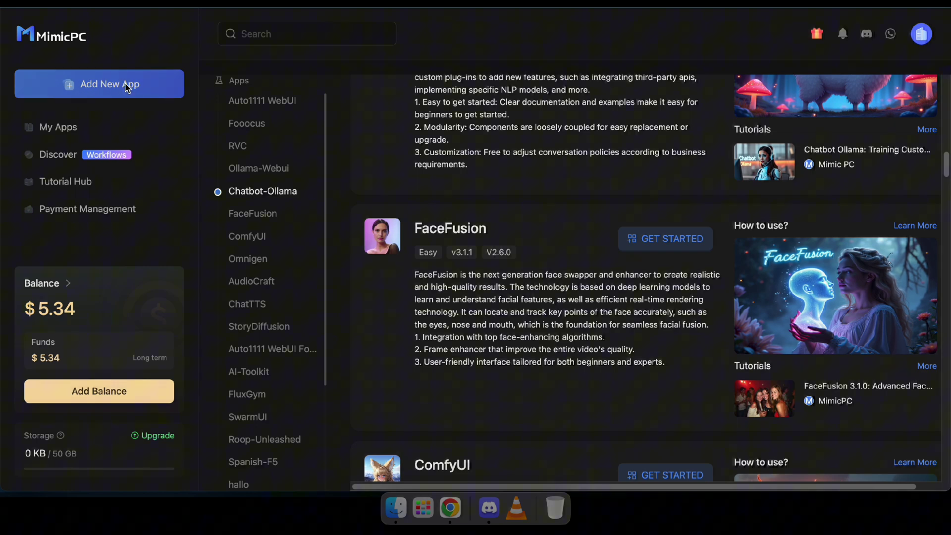
pyautogui.click(250, 214)
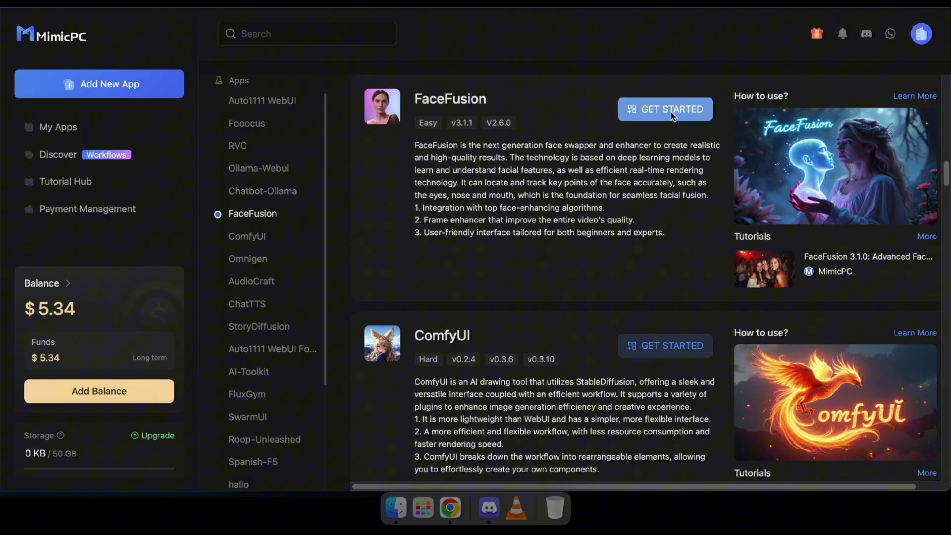
# Set up FaceFusion v3.1.1 on Medium hardware at the Instant $0.49/h rate, after trying Bargain
pyautogui.click(664, 111)
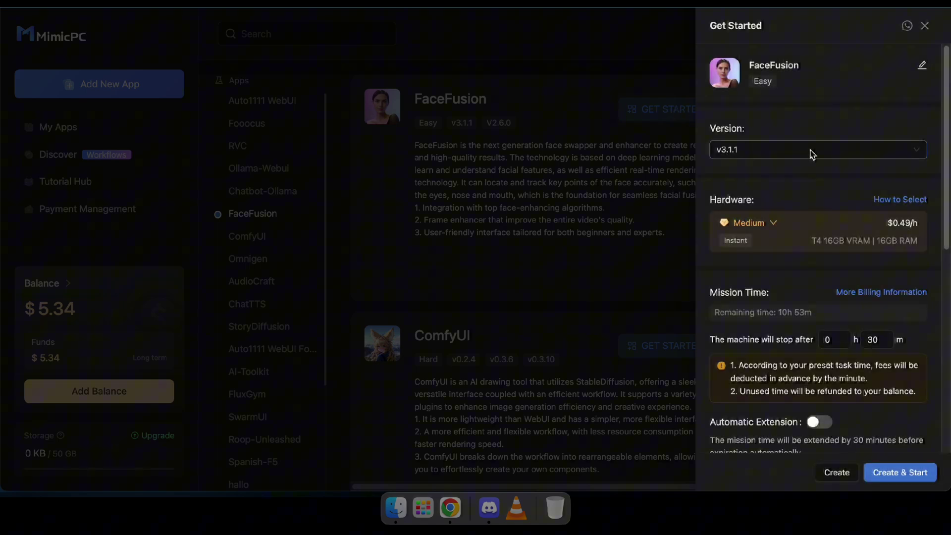
pyautogui.click(881, 235)
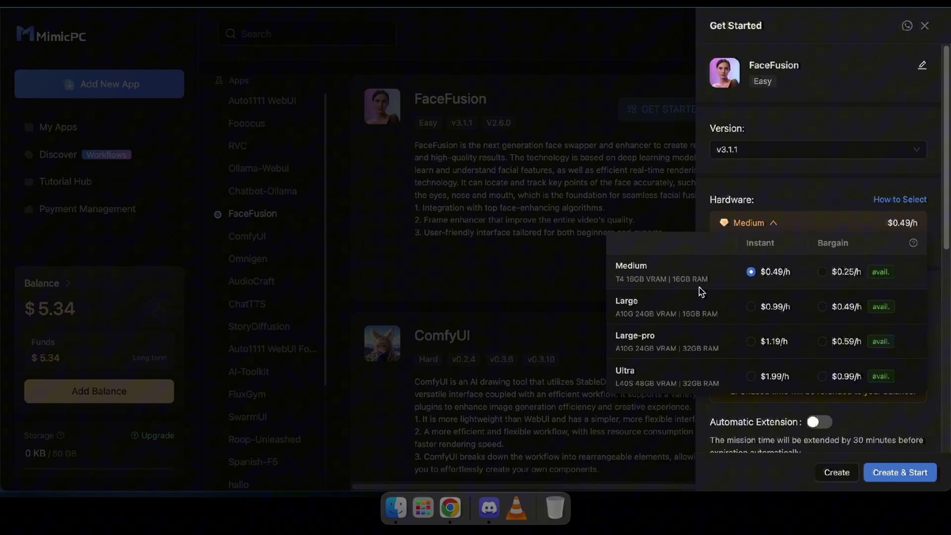
pyautogui.click(827, 273)
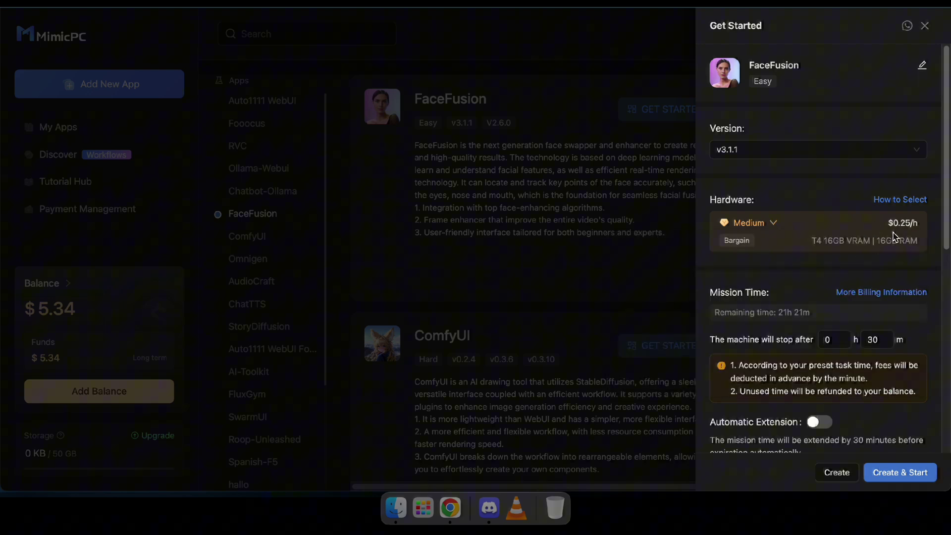
pyautogui.click(810, 245)
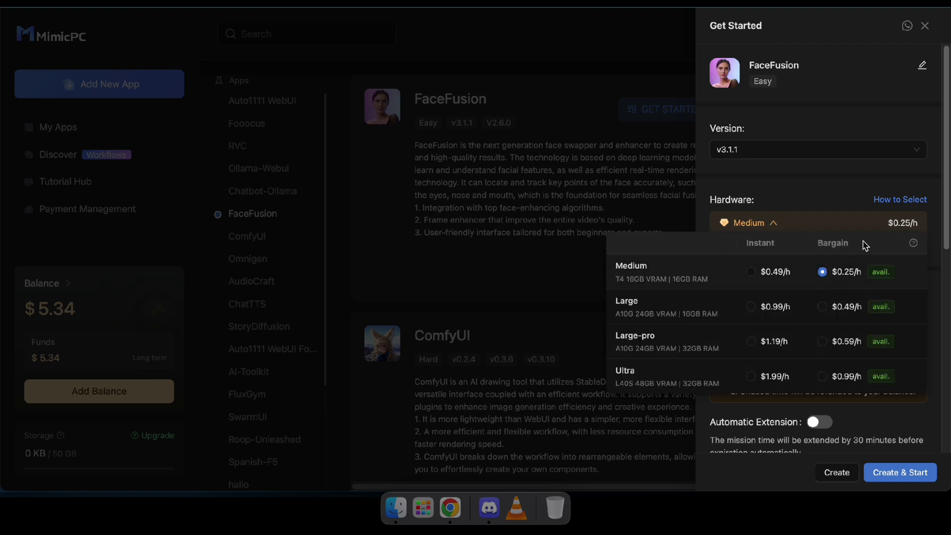
pyautogui.moveTo(914, 250)
pyautogui.click(754, 270)
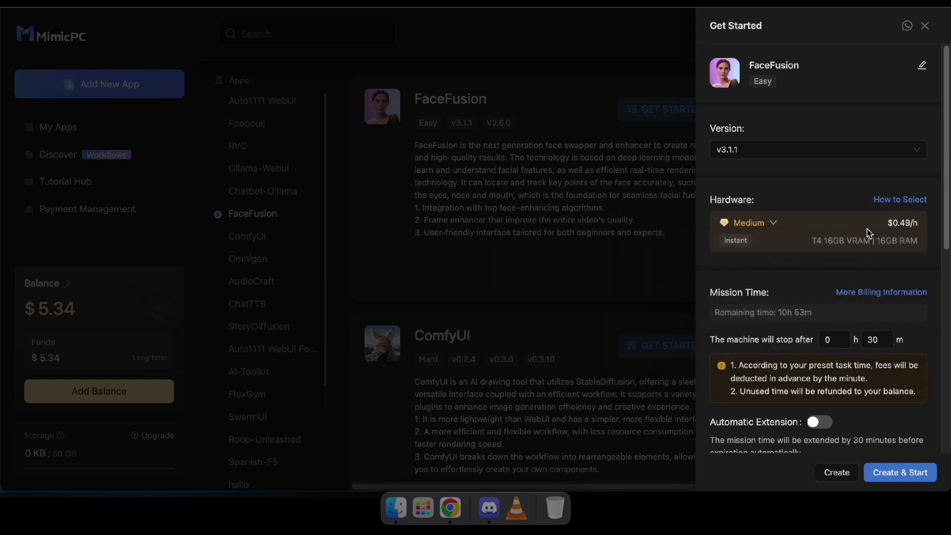
pyautogui.click(867, 232)
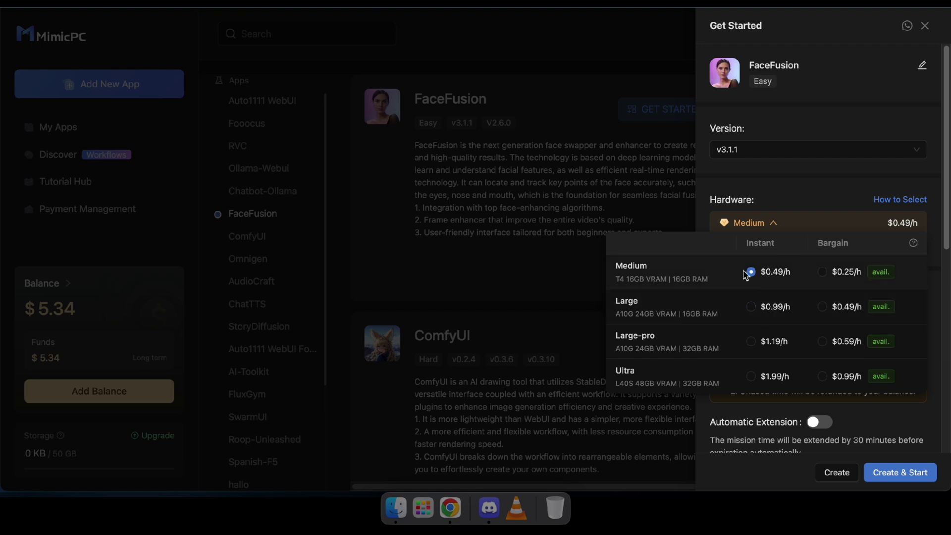
# Set the mission time to 60 minutes in the Get Started panel
pyautogui.click(802, 190)
pyautogui.scroll(-3, 822, 250)
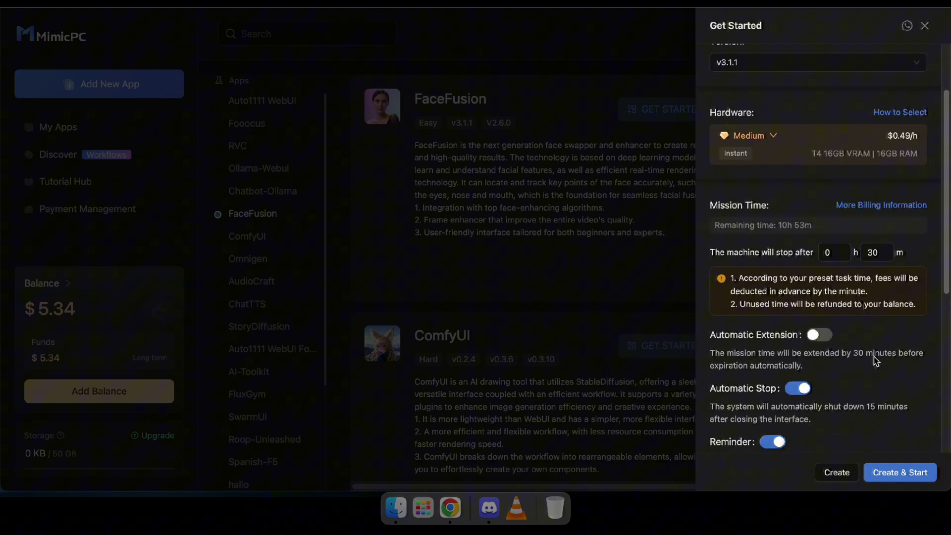
pyautogui.scroll(-1, 876, 361)
pyautogui.click(880, 234)
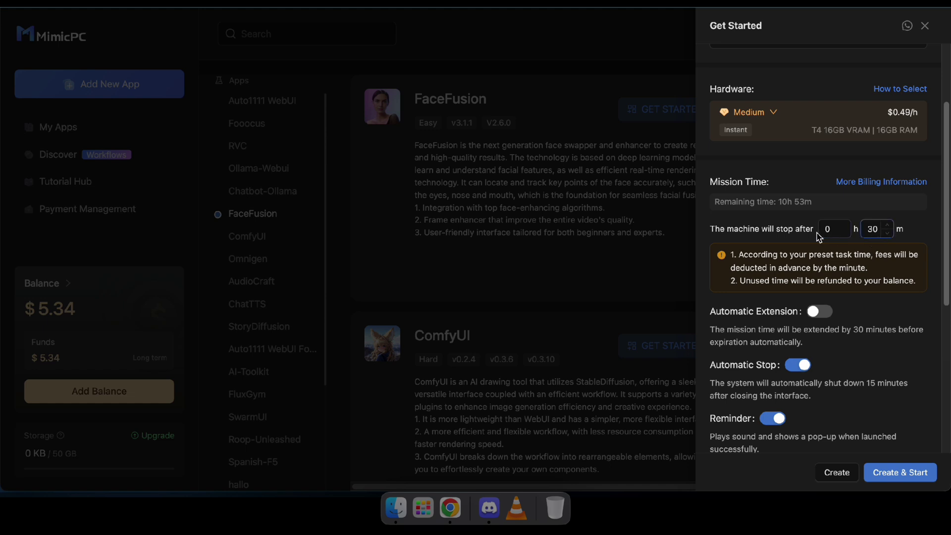
pyautogui.click(875, 233)
# Create and start the FaceFusion machine
pyautogui.scroll(-4, 891, 426)
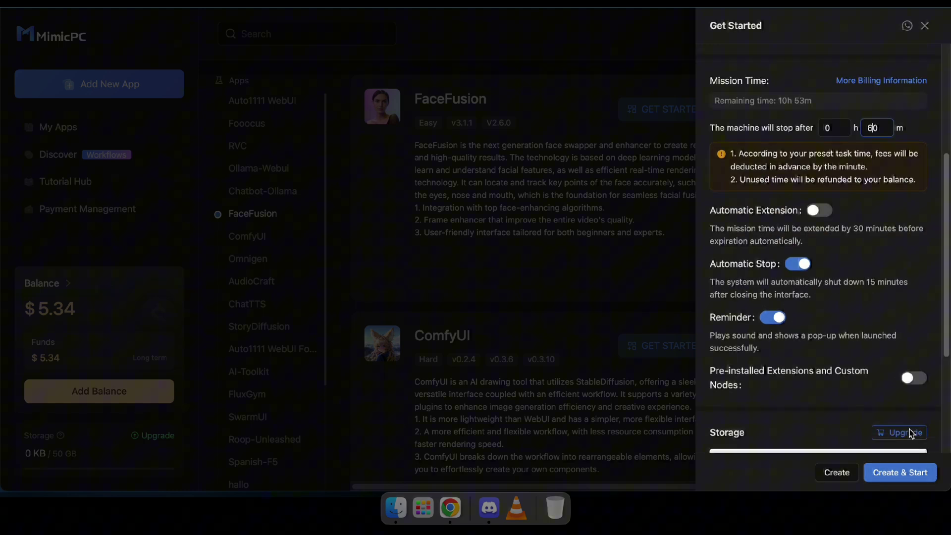
pyautogui.scroll(-4, 756, 313)
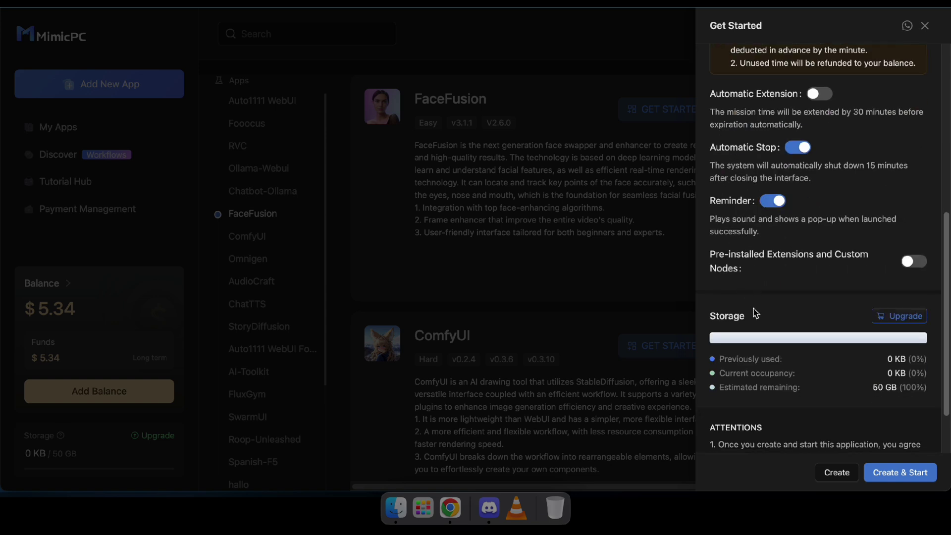
pyautogui.scroll(-2, 791, 311)
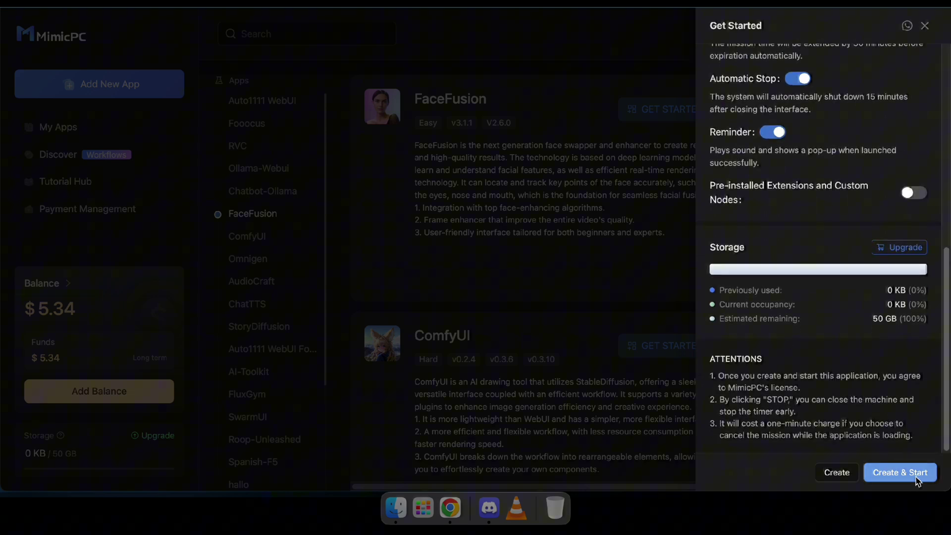
pyautogui.click(909, 475)
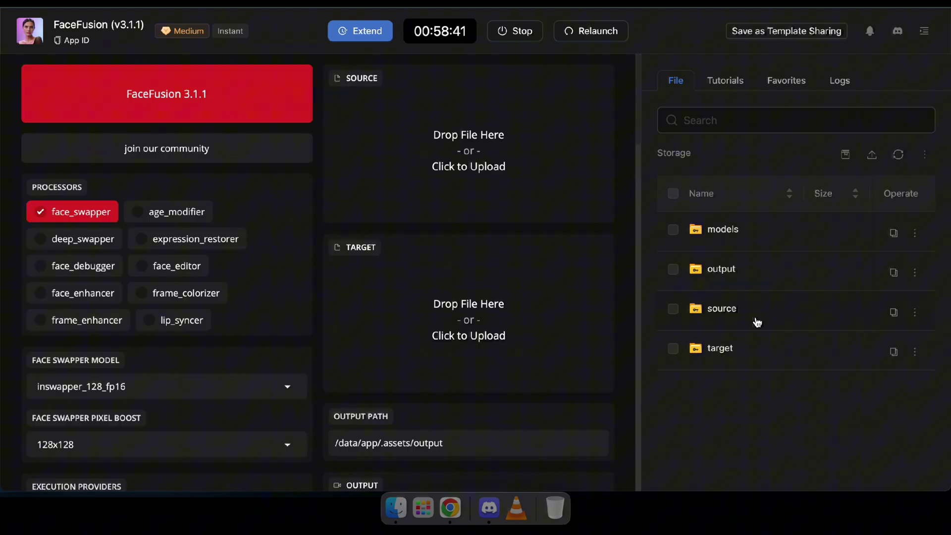
# Hide the file panel and review the FaceFusion settings, ending back at the top
pyautogui.scroll(-5, 361, 283)
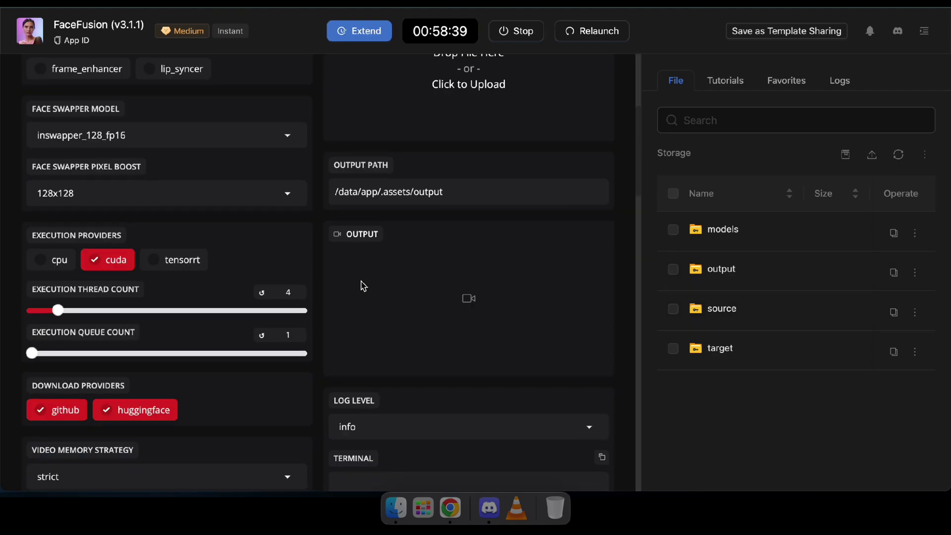
pyautogui.scroll(5, 297, 317)
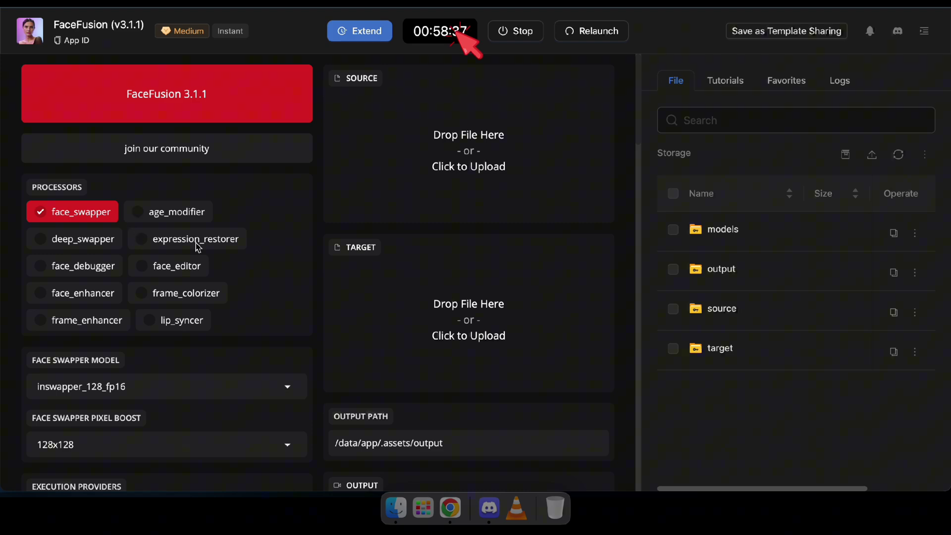
pyautogui.scroll(-5, 167, 220)
pyautogui.scroll(-10, 210, 273)
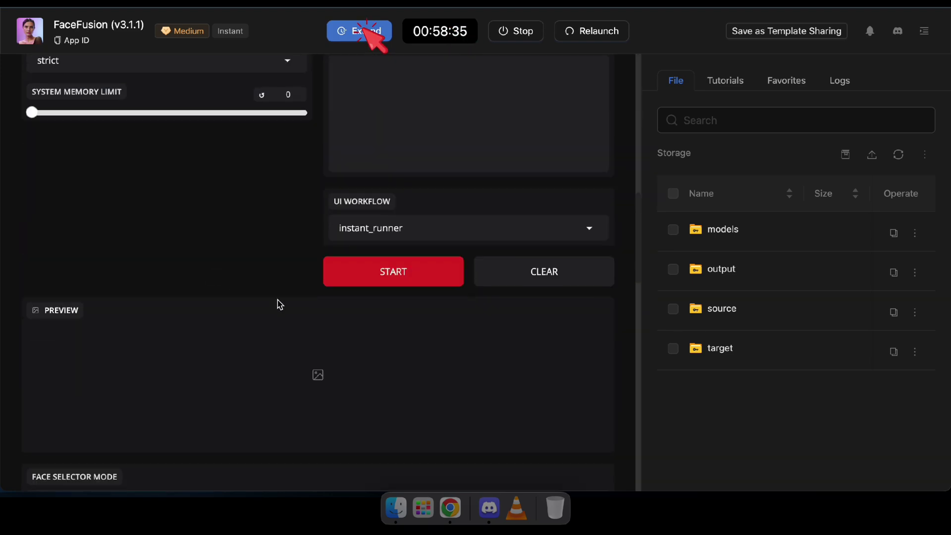
pyautogui.scroll(15, 288, 332)
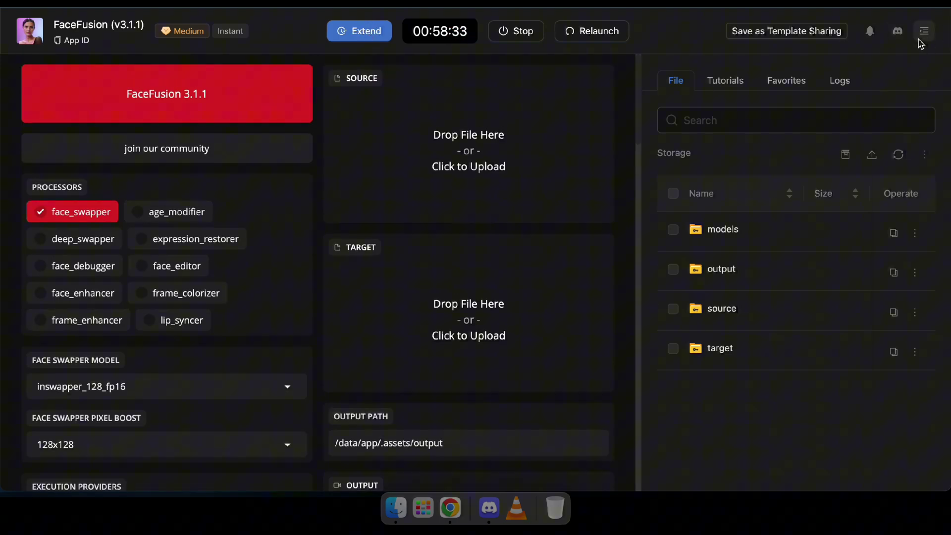
pyautogui.click(924, 30)
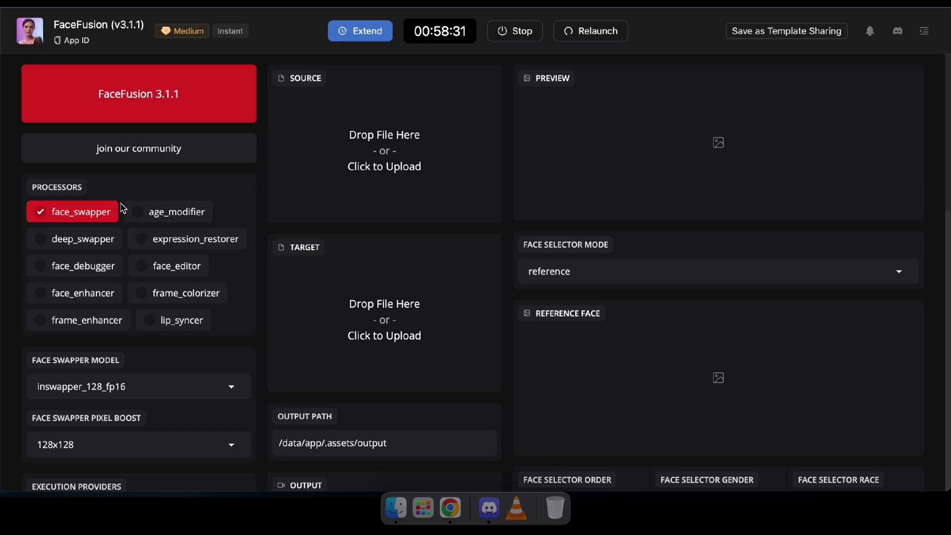
pyautogui.scroll(-1, 121, 284)
pyautogui.scroll(-5, 122, 283)
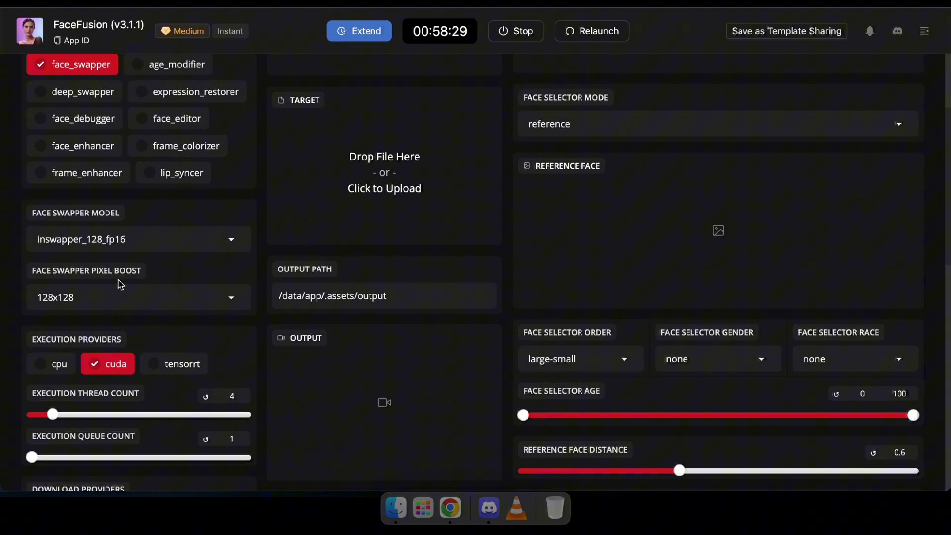
pyautogui.scroll(-4, 128, 285)
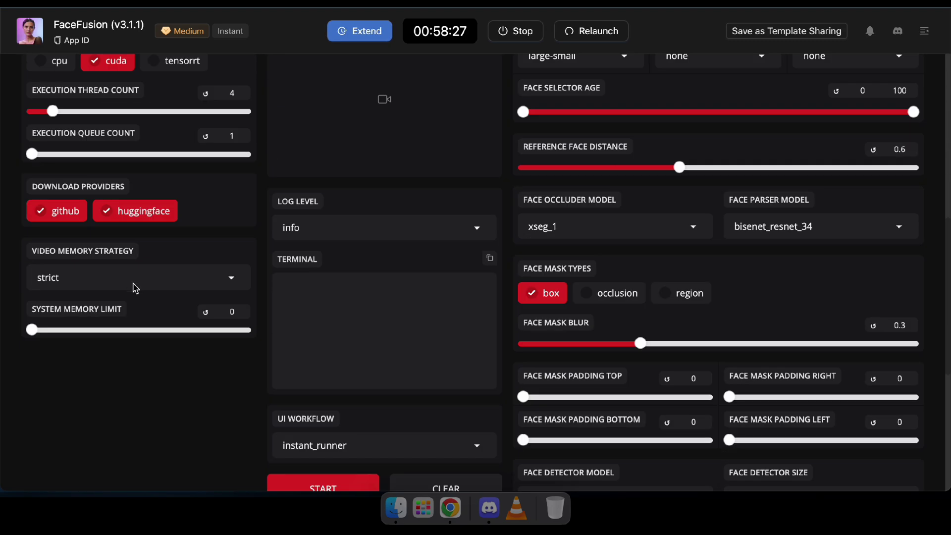
pyautogui.scroll(10, 133, 287)
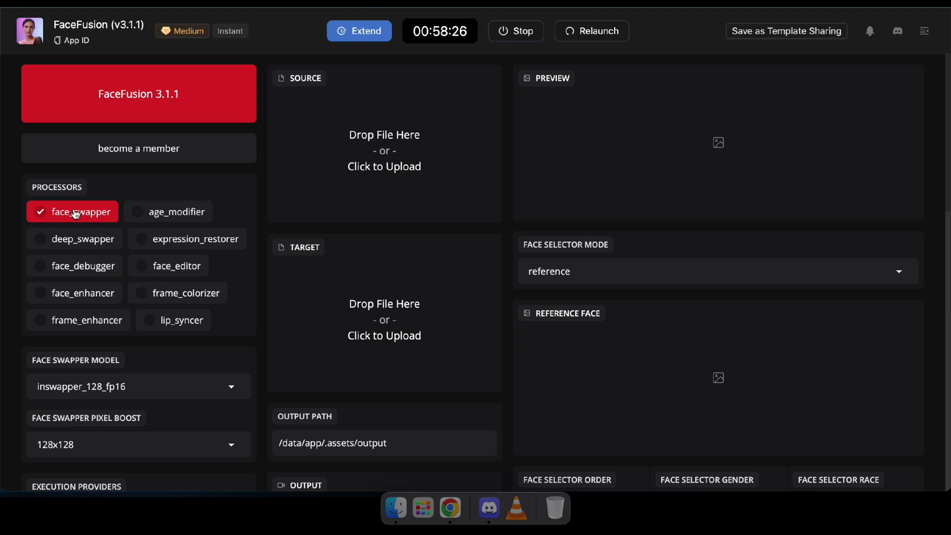
# Keep inswapper_128_fp16 as the face swapper model and add cpu alongside cuda as execution providers
pyautogui.scroll(-3, 57, 218)
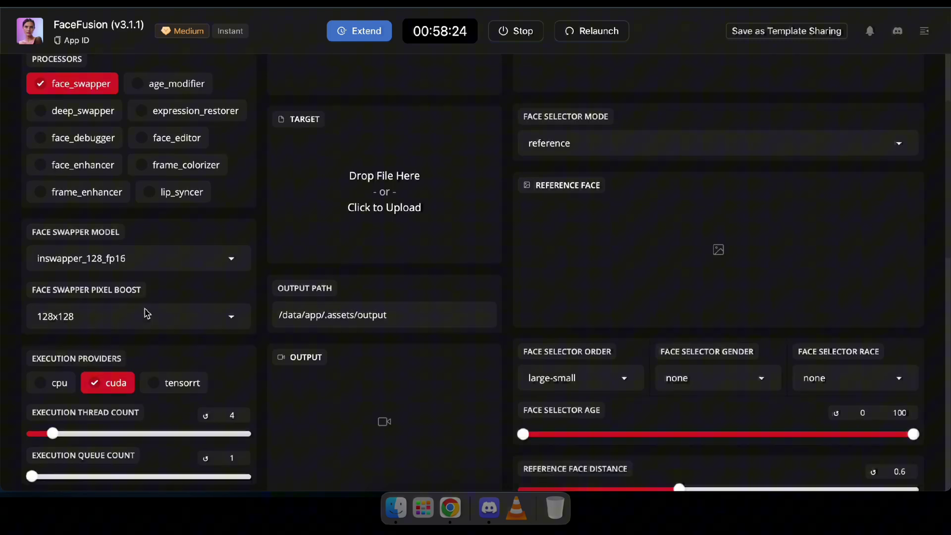
pyautogui.click(111, 255)
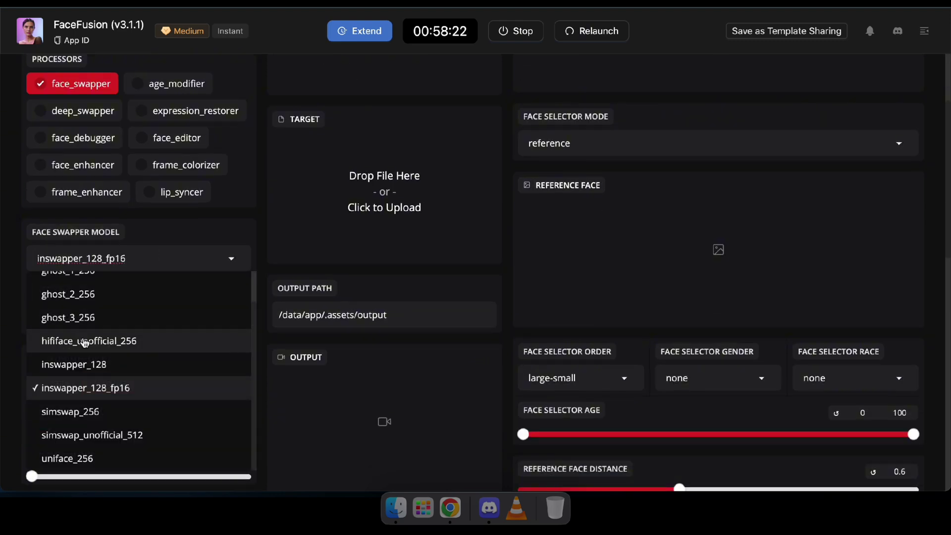
pyautogui.scroll(-2, 105, 376)
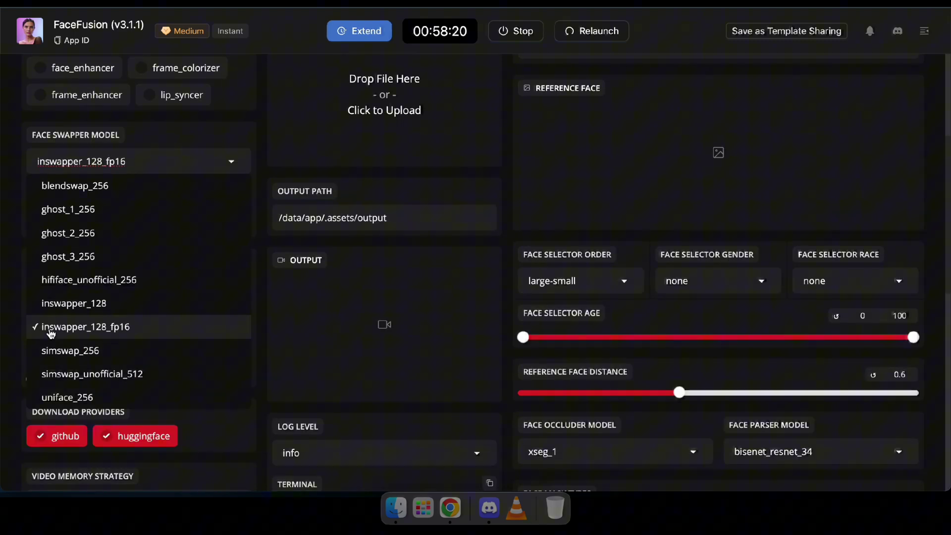
pyautogui.click(94, 330)
pyautogui.click(52, 292)
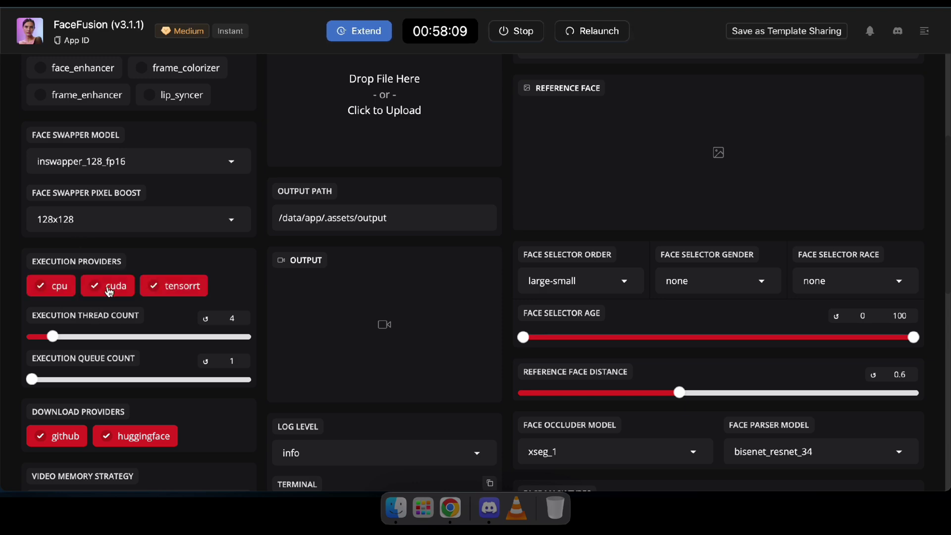
pyautogui.scroll(-3, 99, 360)
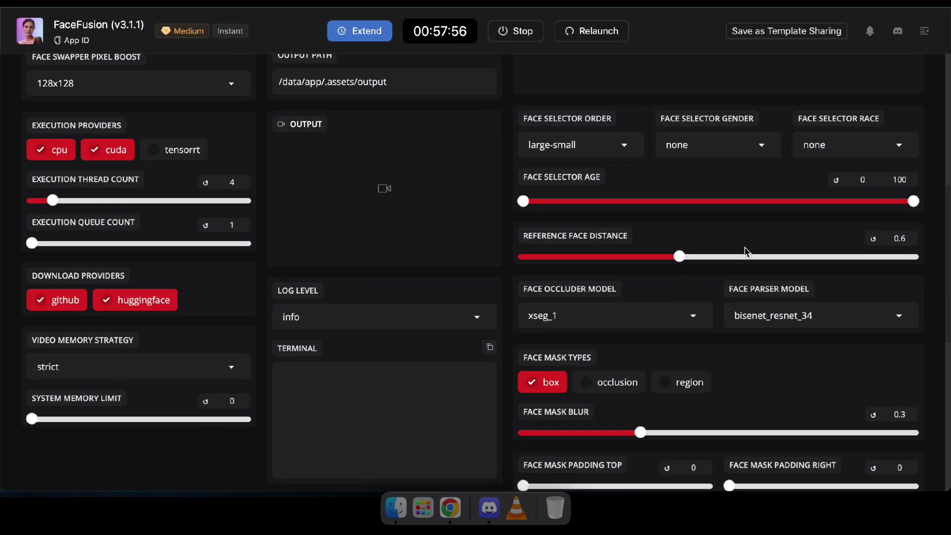
pyautogui.scroll(-6, 743, 250)
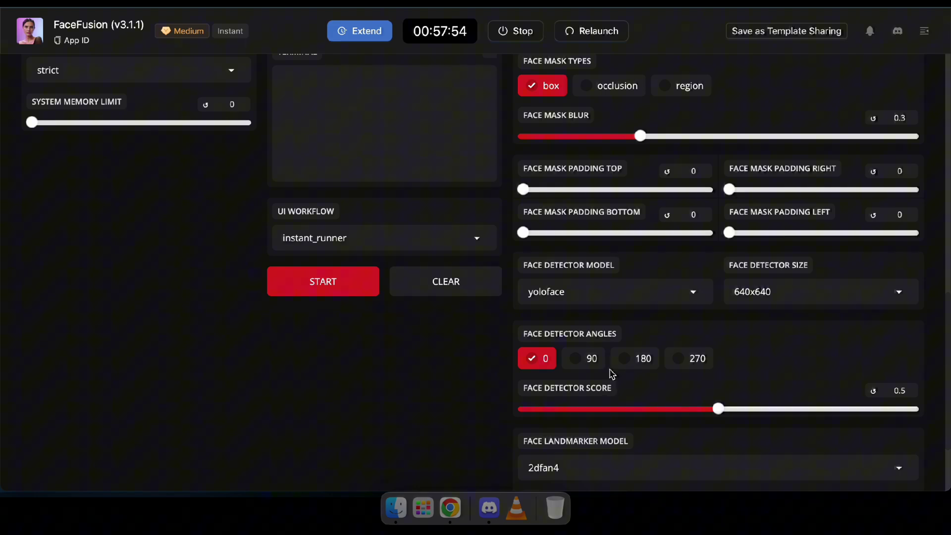
pyautogui.scroll(10, 611, 373)
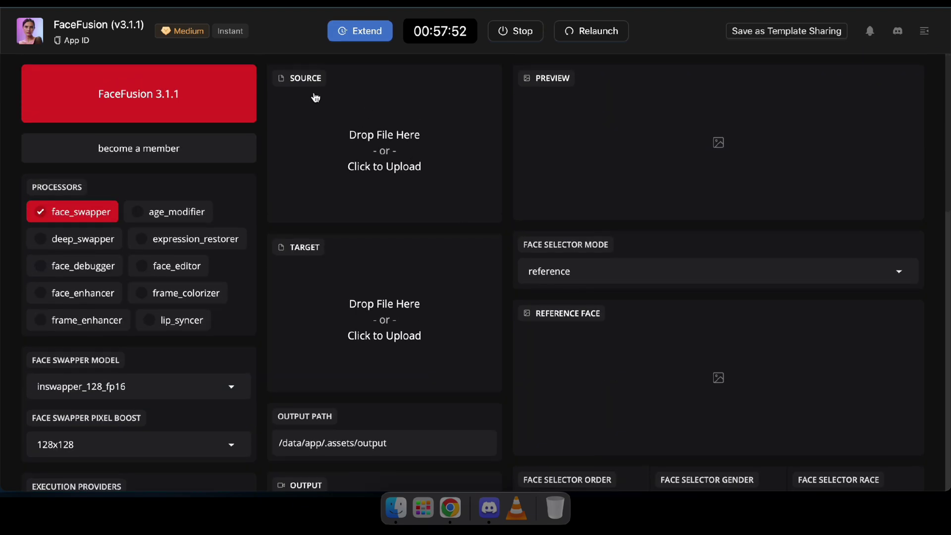
# Upload 754.jpeg from Finder as the source face
pyautogui.click(396, 507)
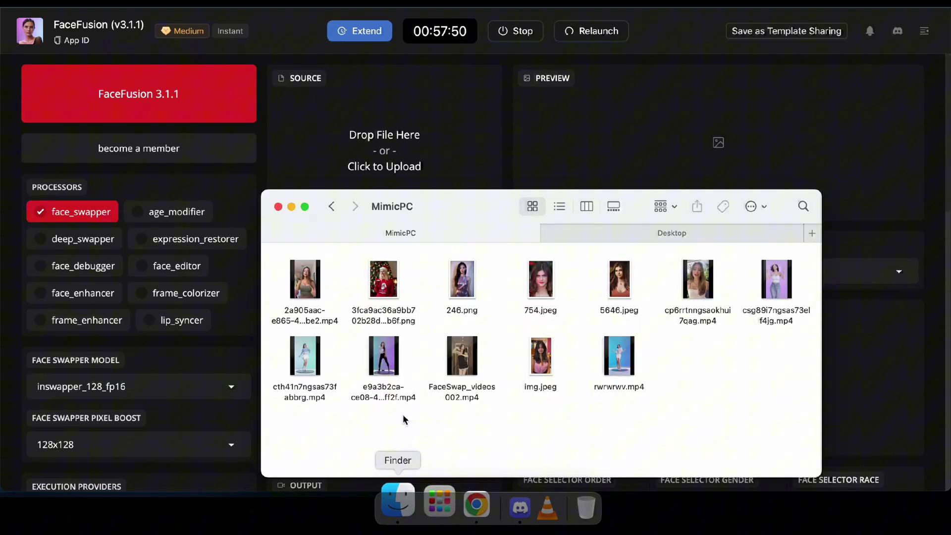
pyautogui.moveTo(443, 208); pyautogui.dragTo(373, 221)
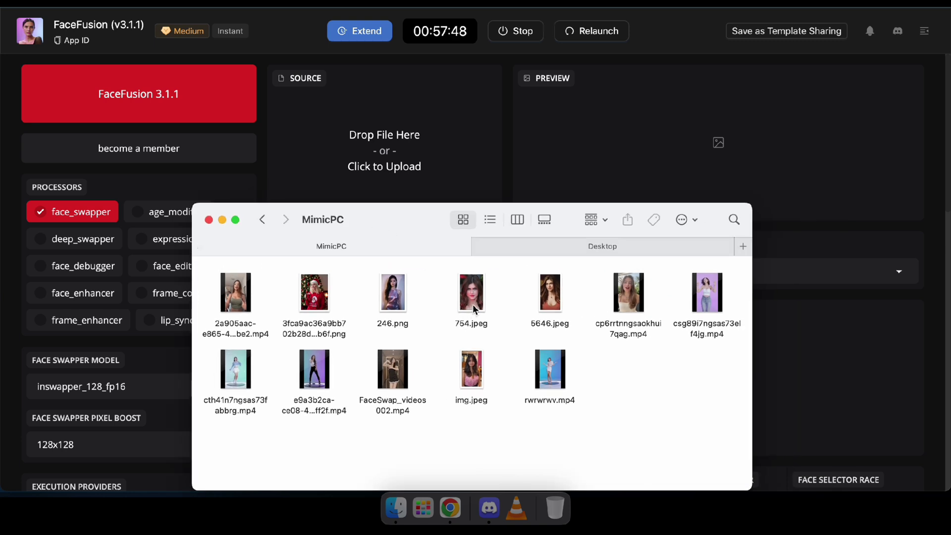
pyautogui.moveTo(475, 309); pyautogui.dragTo(401, 147)
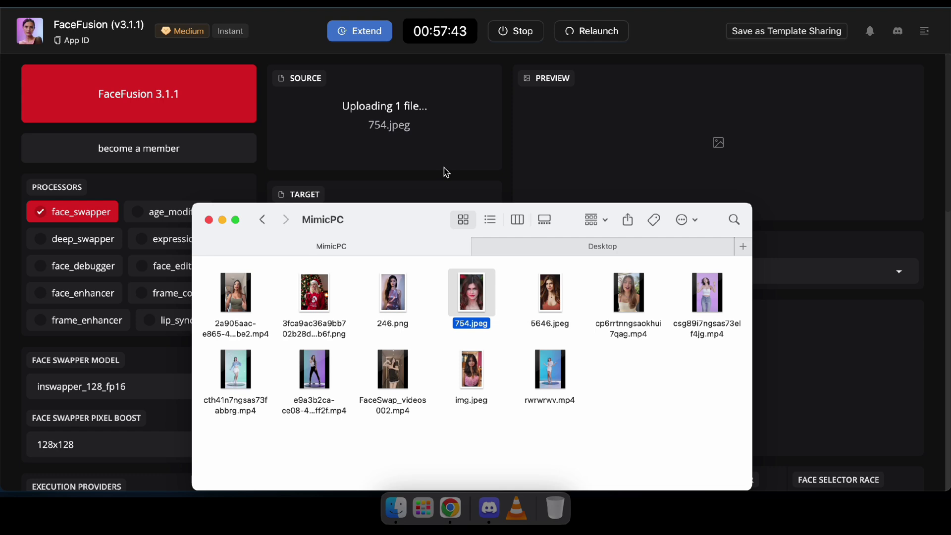
pyautogui.click(510, 130)
# Upload img.jpeg from Finder as the target image
pyautogui.scroll(-5, 382, 347)
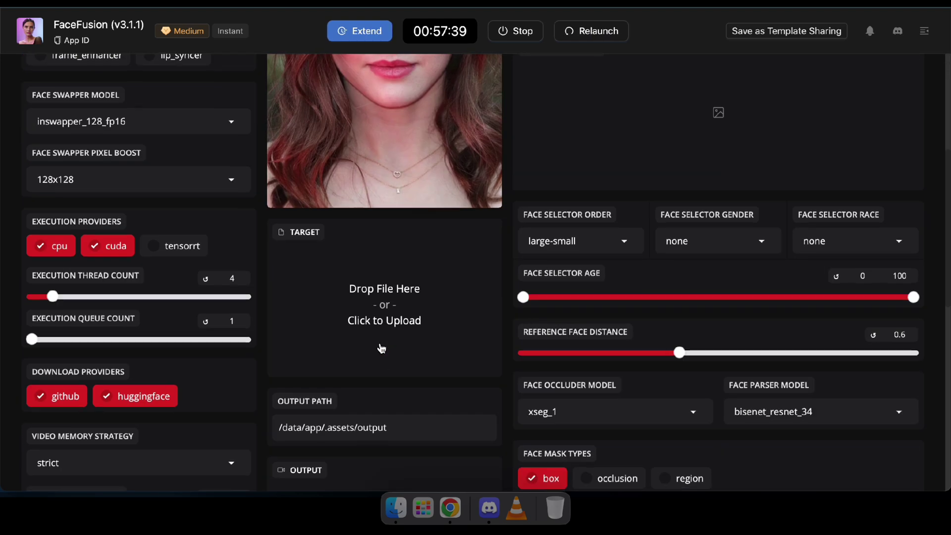
pyautogui.scroll(-1, 382, 348)
pyautogui.click(397, 506)
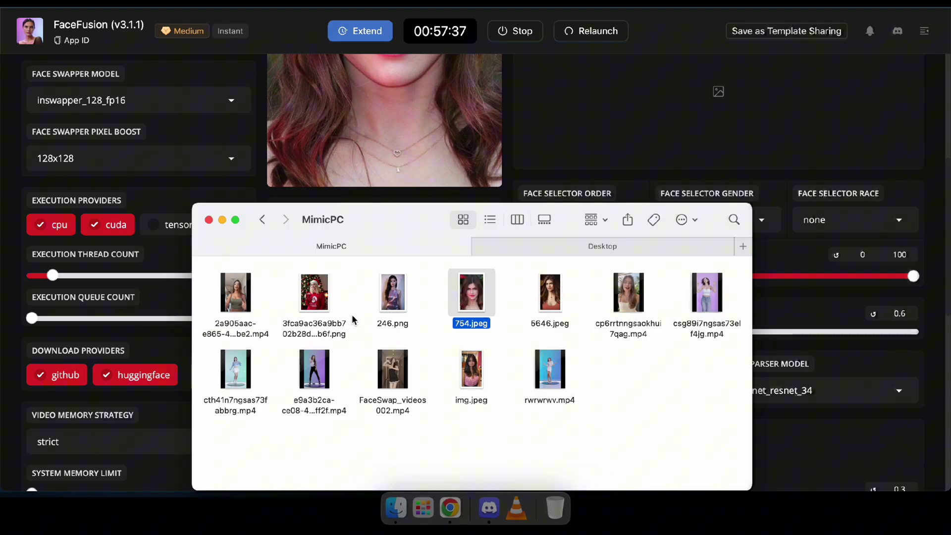
pyautogui.click(472, 371)
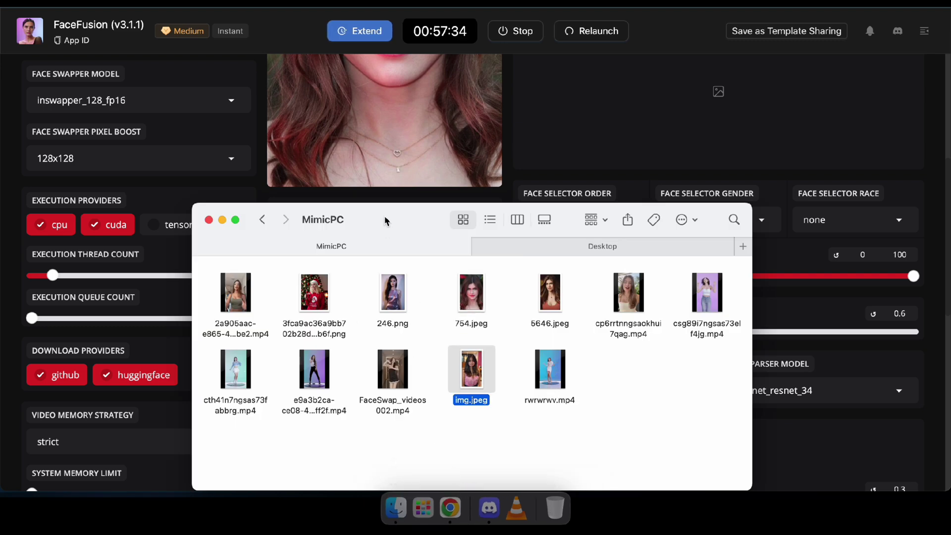
pyautogui.moveTo(472, 372); pyautogui.dragTo(349, 272)
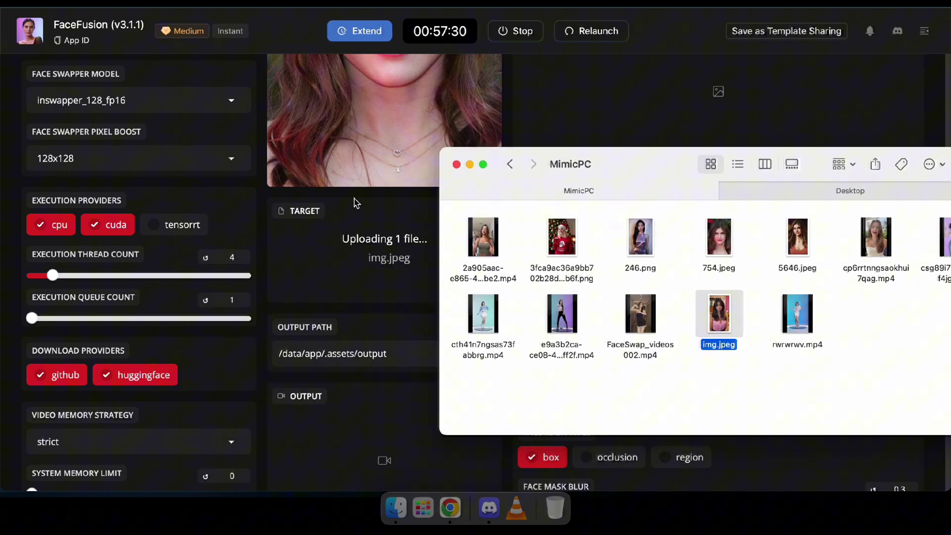
pyautogui.click(197, 186)
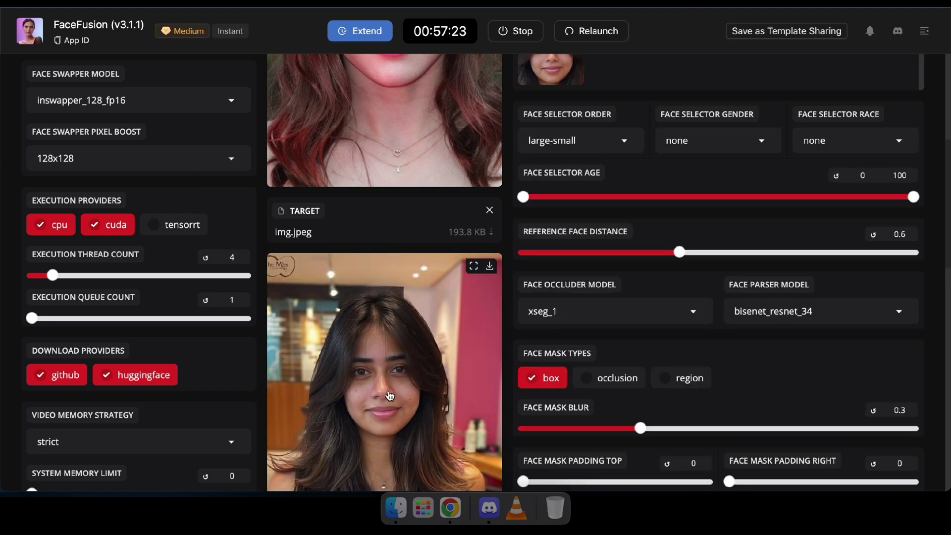
pyautogui.scroll(8, 420, 255)
pyautogui.scroll(-10, 420, 255)
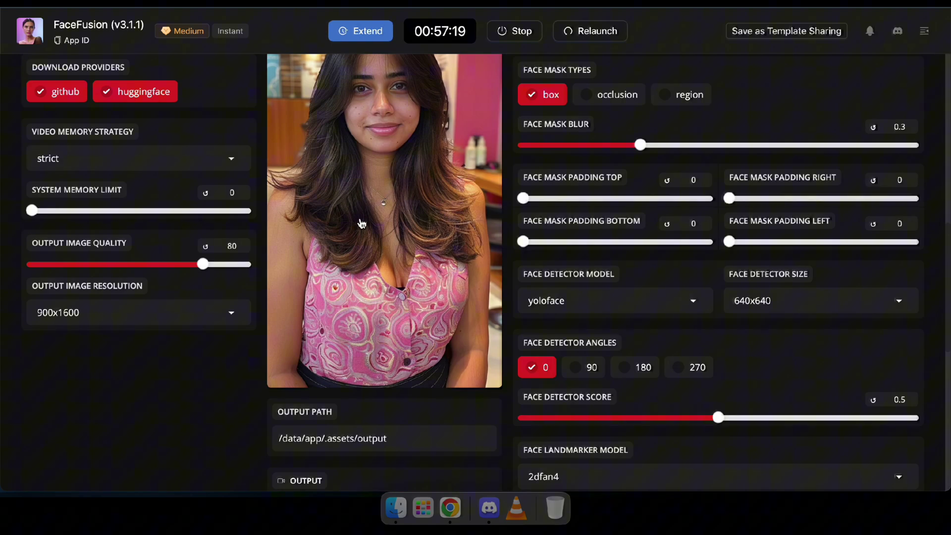
# Raise the face swapper pixel boost to 512x512 and let the preview re-render
pyautogui.scroll(8, 463, 280)
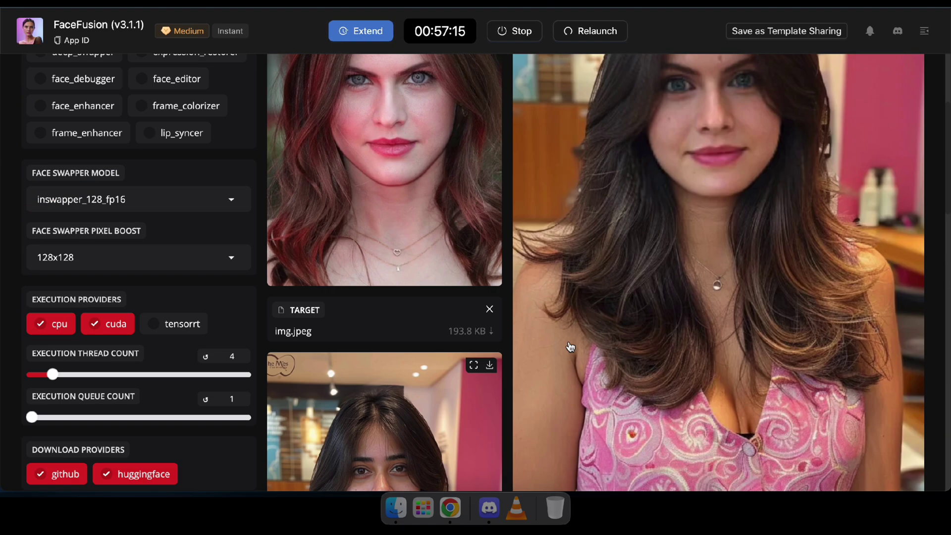
pyautogui.scroll(2, 664, 272)
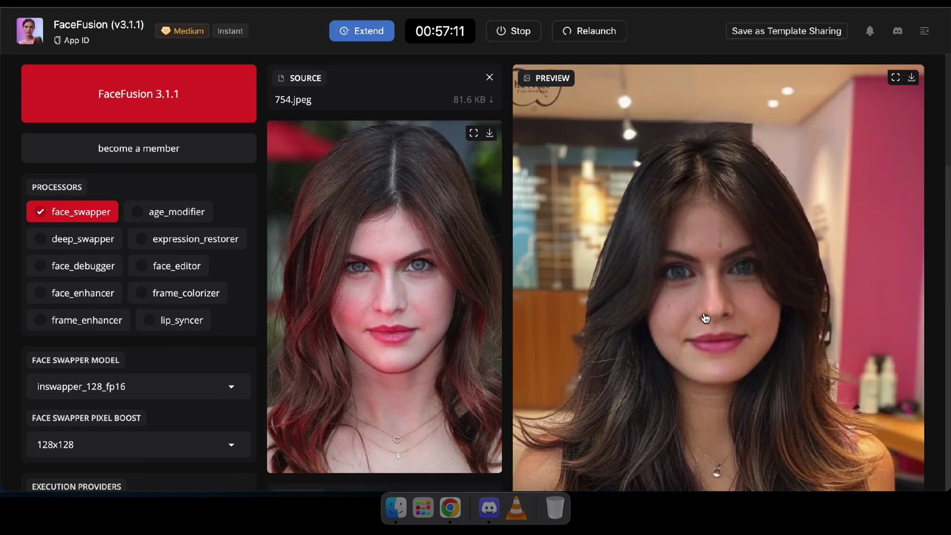
pyautogui.scroll(-10, 610, 369)
pyautogui.scroll(9, 657, 323)
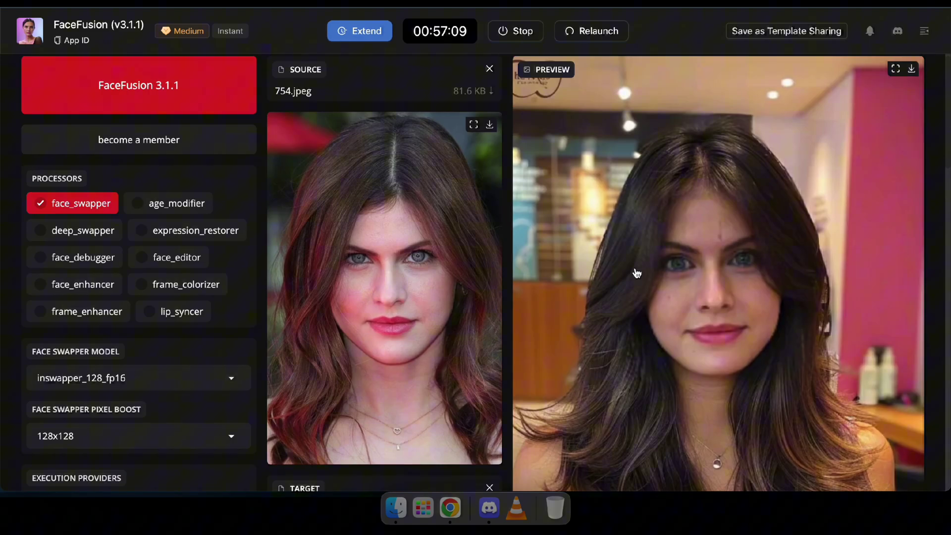
pyautogui.scroll(-6, 657, 323)
pyautogui.scroll(2, 657, 323)
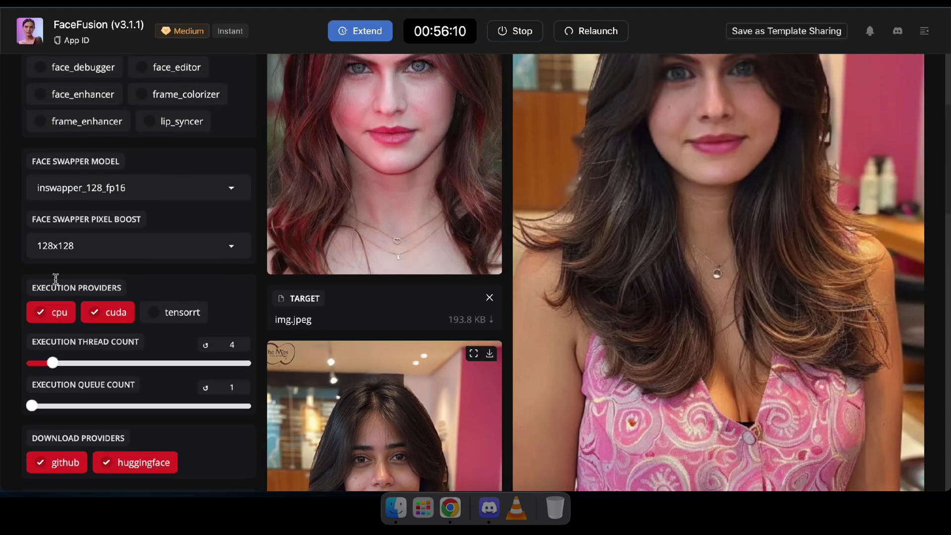
pyautogui.scroll(-1, 545, 233)
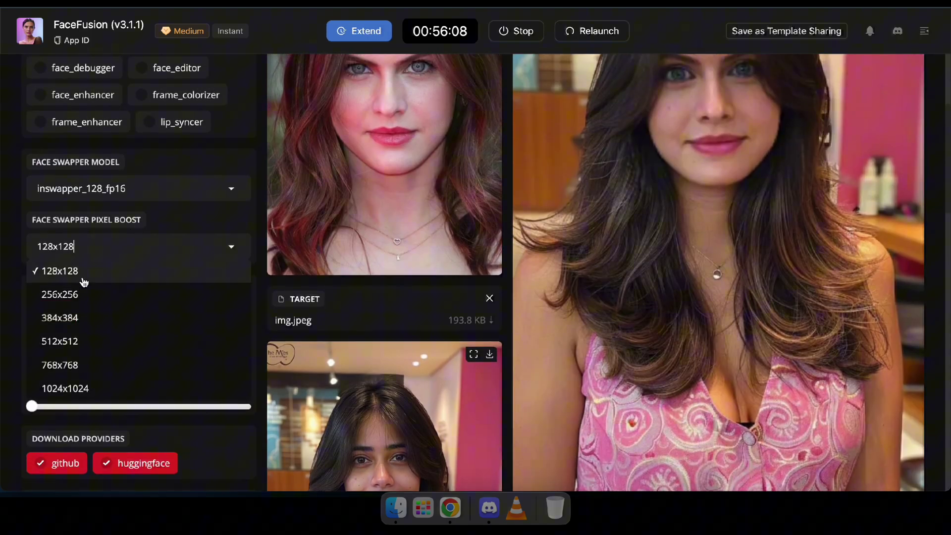
pyautogui.click(69, 342)
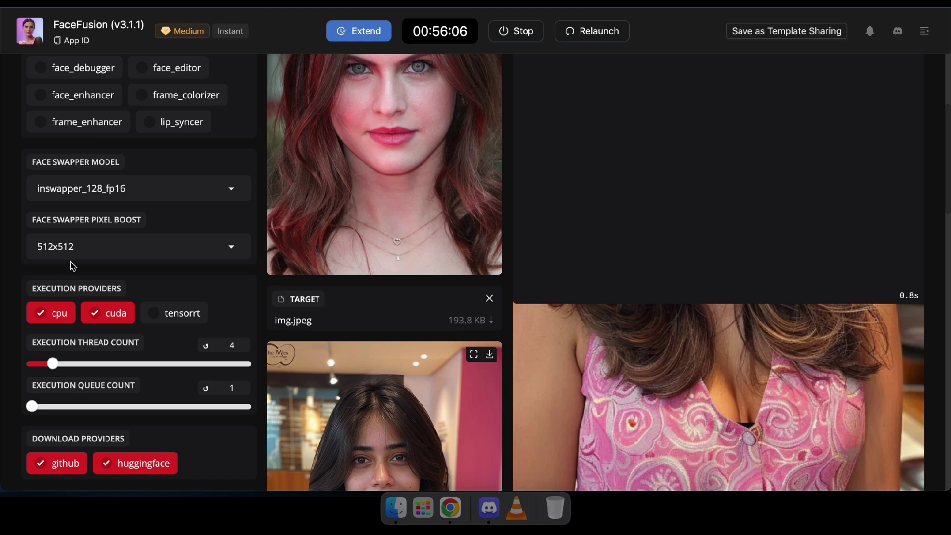
pyautogui.scroll(5, 117, 278)
pyautogui.scroll(-6, 377, 335)
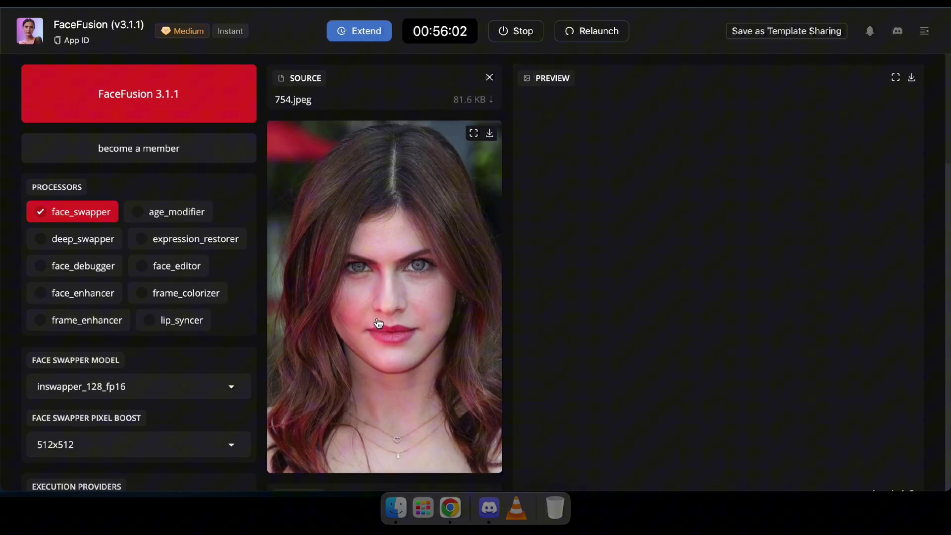
pyautogui.scroll(-2, 378, 335)
pyautogui.scroll(5, 379, 315)
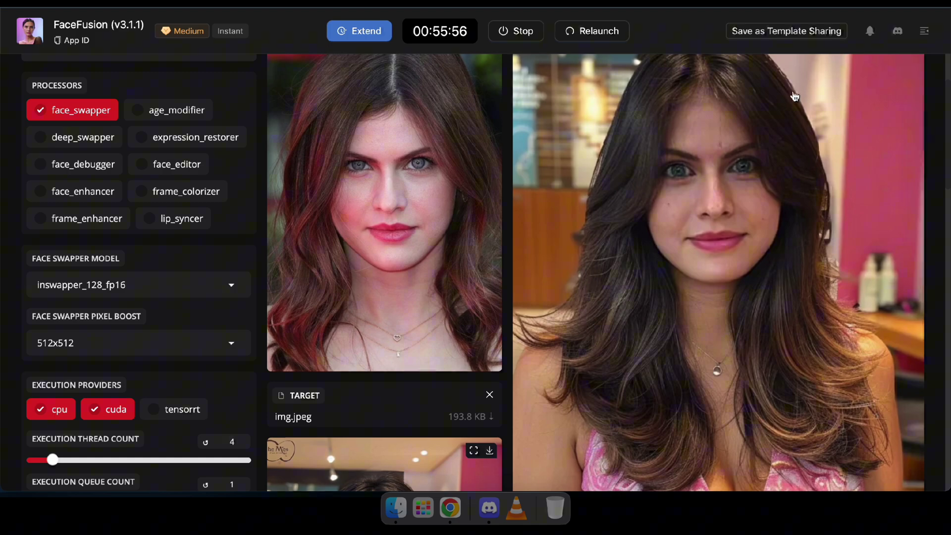
pyautogui.scroll(-3, 103, 321)
pyautogui.scroll(-5, 103, 321)
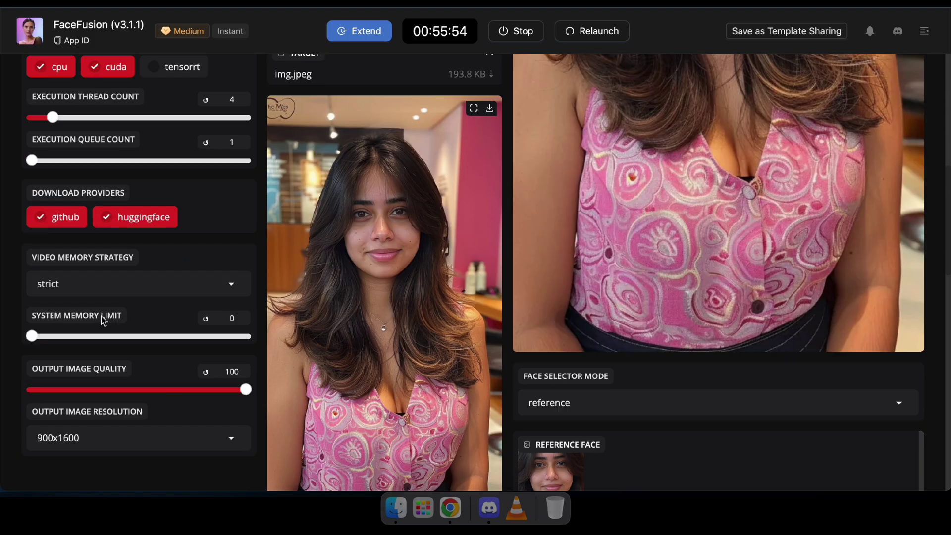
# Scroll the page to inspect the swapped image of the woman in the pink patterned top
pyautogui.scroll(-2, 103, 321)
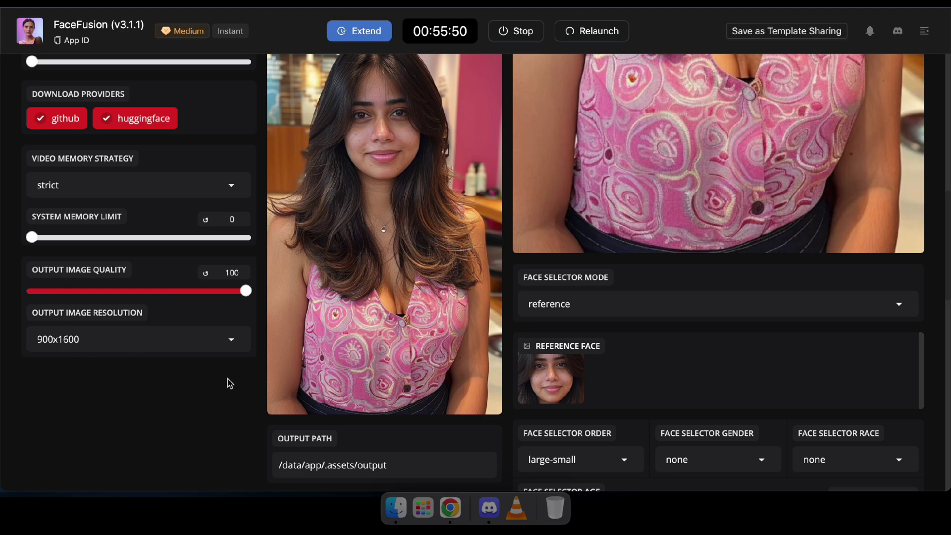
pyautogui.scroll(-5, 259, 372)
pyautogui.scroll(-5, 381, 345)
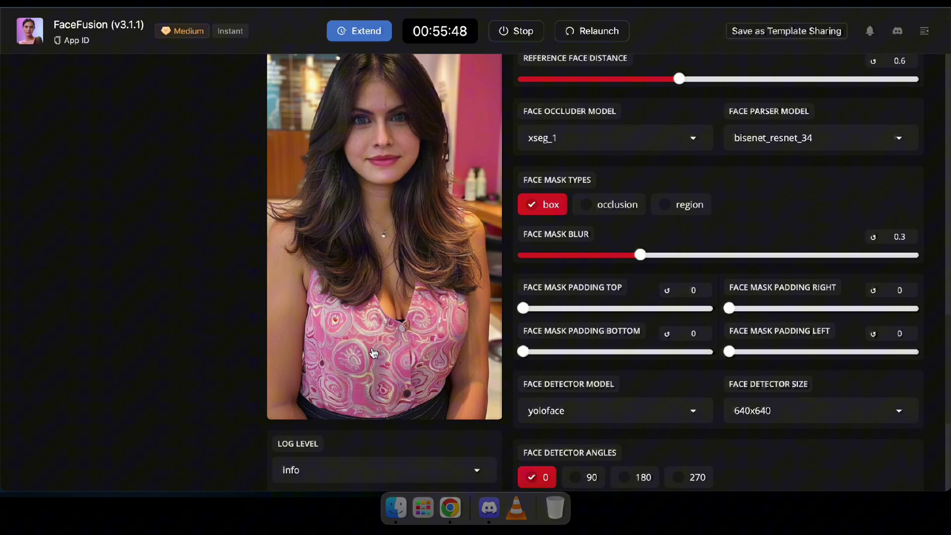
pyautogui.scroll(-3, 375, 446)
pyautogui.scroll(-3, 375, 446)
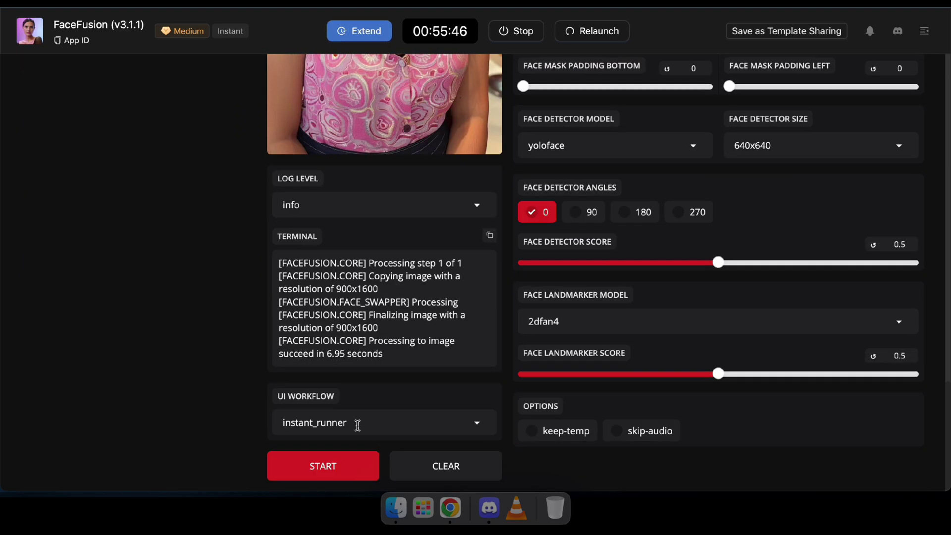
pyautogui.scroll(10, 367, 382)
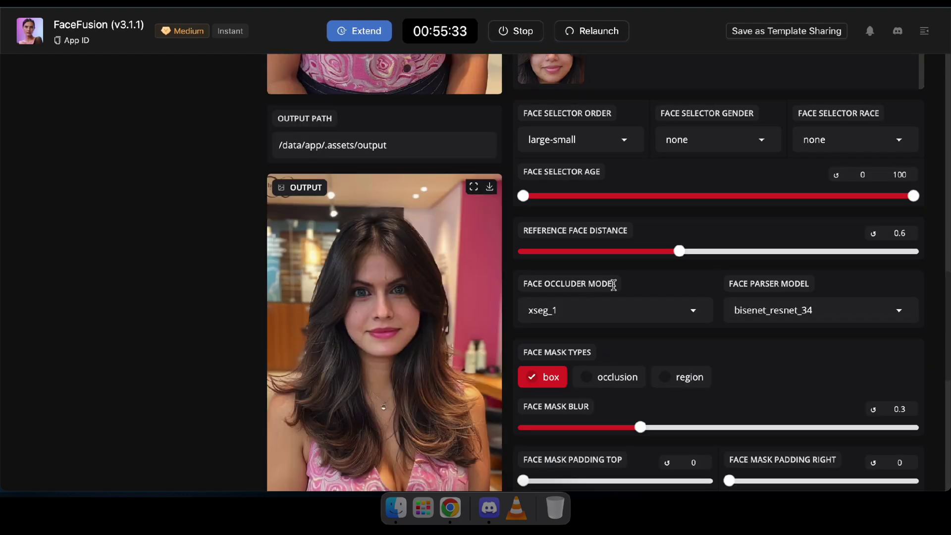
pyautogui.scroll(3, 373, 327)
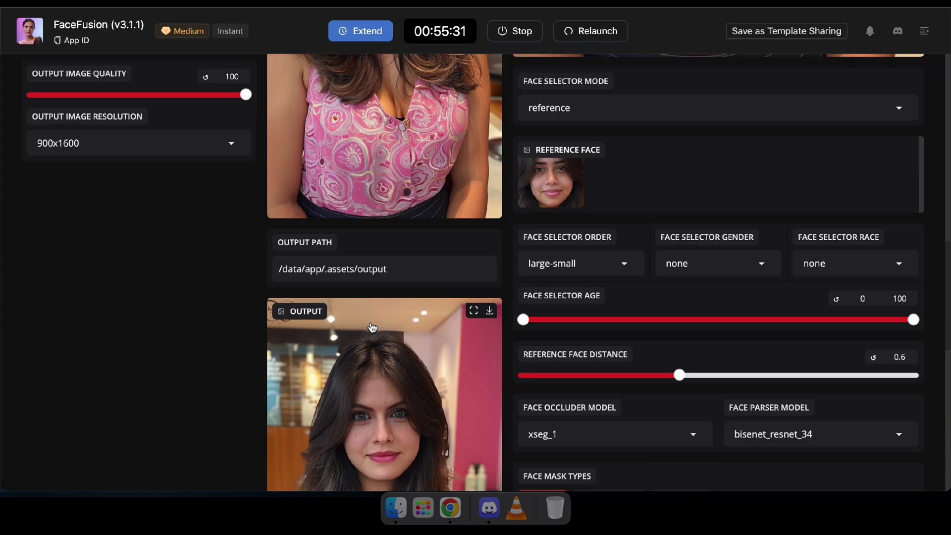
# Preview output images 9c10284f.jpeg and 31e734e1.jpeg in the file browser, then close the viewer
pyautogui.click(927, 35)
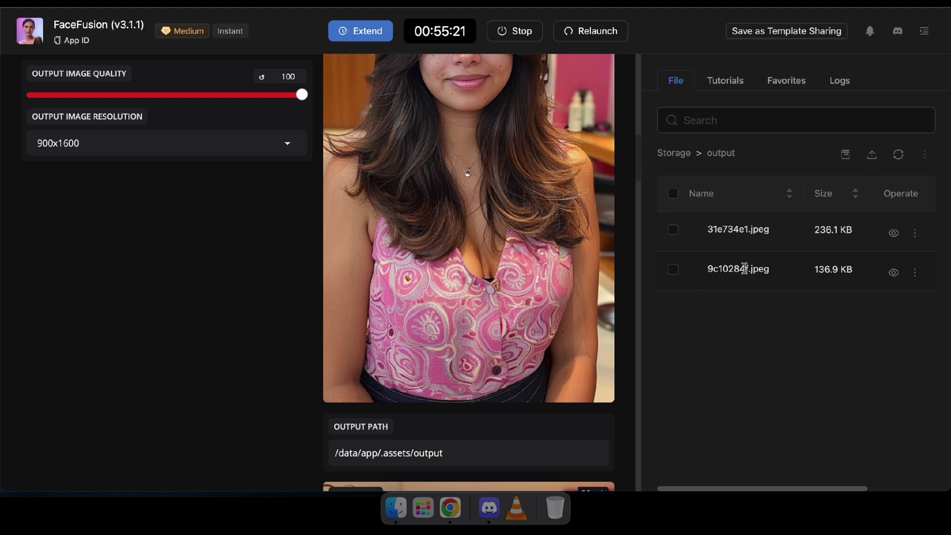
pyautogui.click(893, 273)
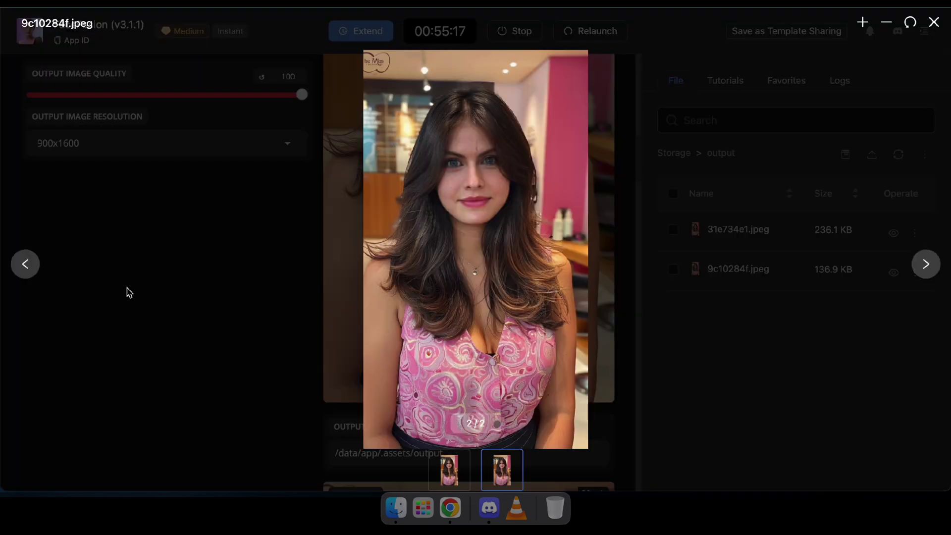
pyautogui.click(24, 264)
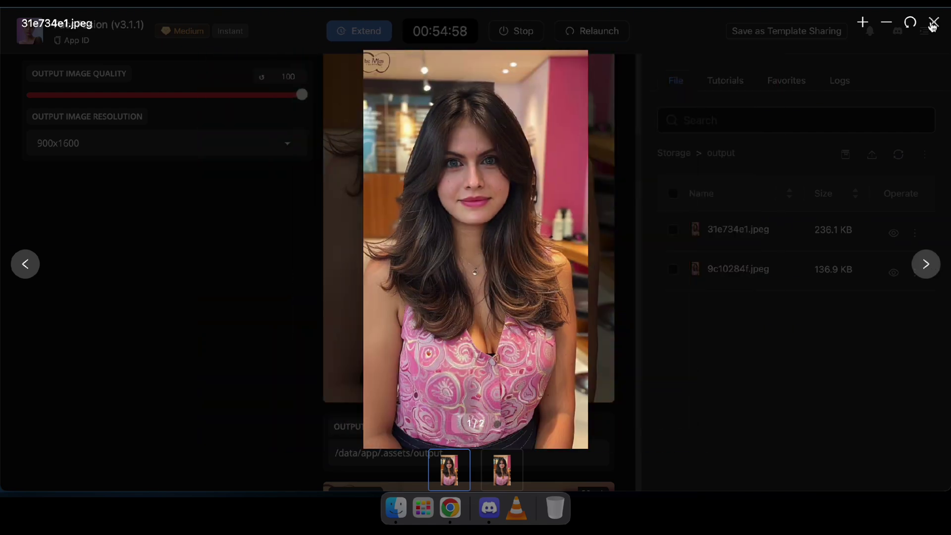
pyautogui.click(933, 23)
pyautogui.scroll(15, 206, 206)
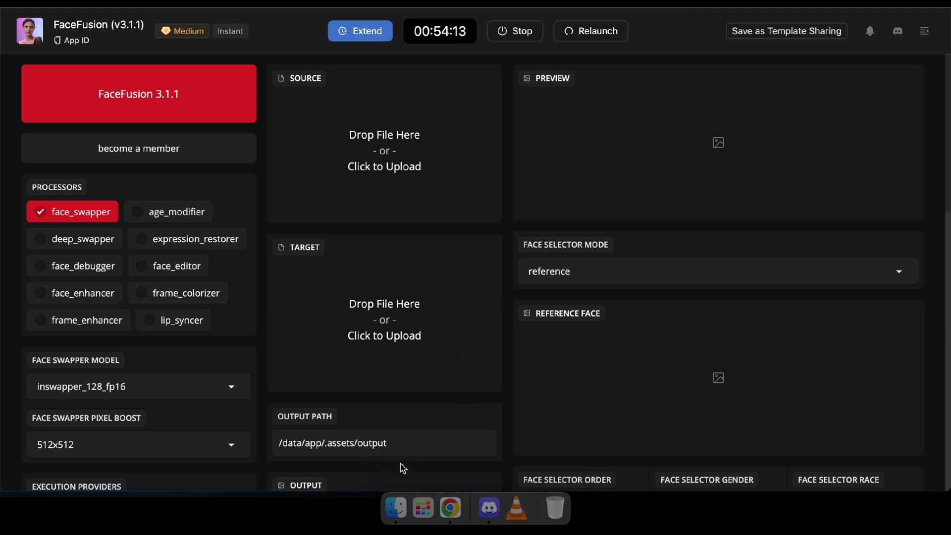
# Load 754.jpeg as the source face and the Santa-hat PNG as the target
pyautogui.click(396, 508)
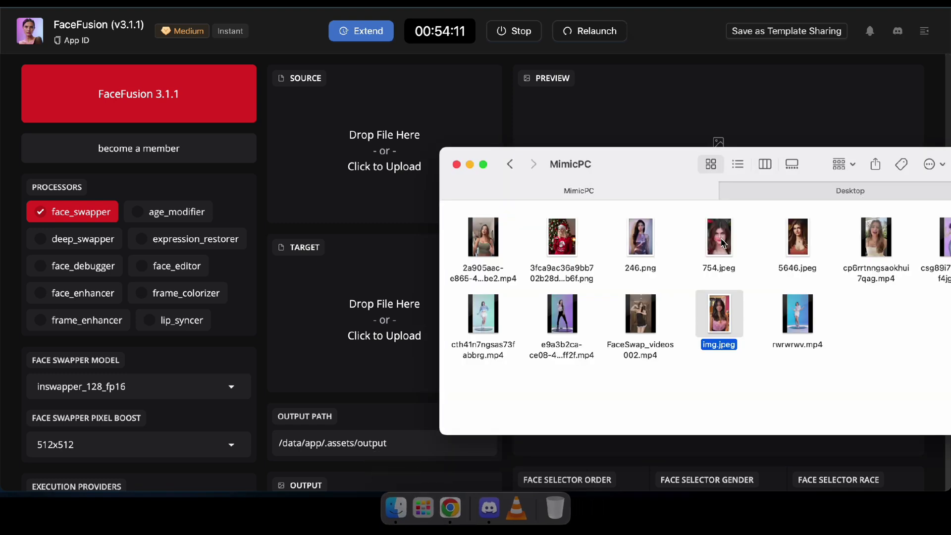
pyautogui.moveTo(721, 243); pyautogui.dragTo(387, 149)
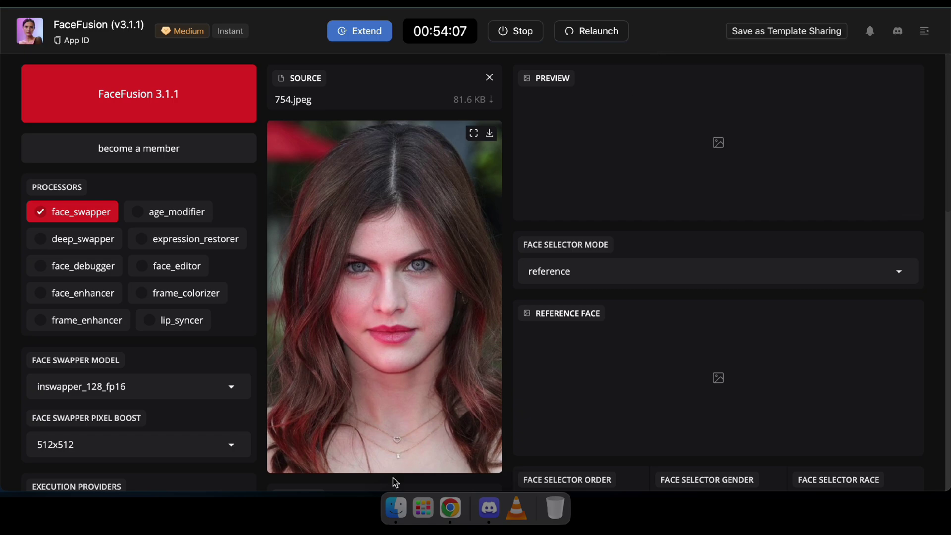
pyautogui.scroll(-5, 395, 475)
pyautogui.click(396, 508)
pyautogui.moveTo(561, 237); pyautogui.dragTo(383, 289)
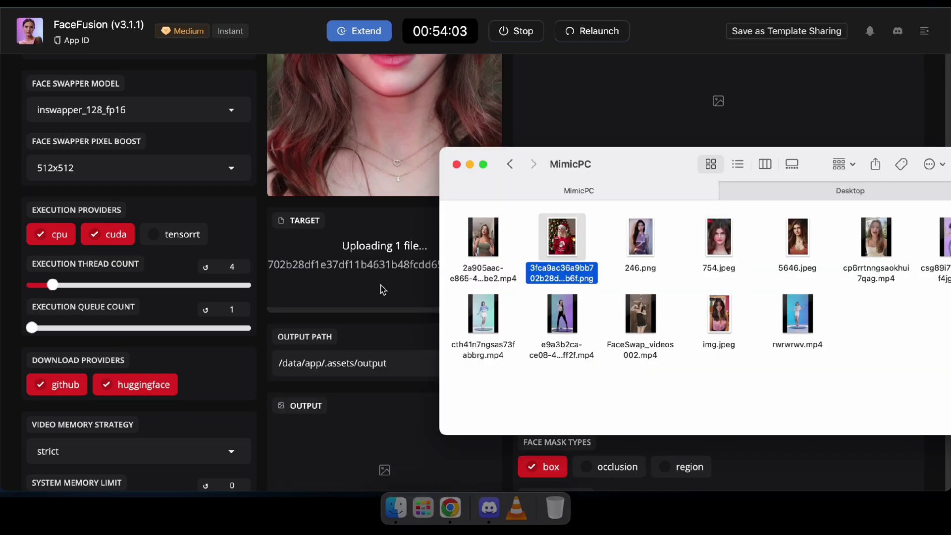
pyautogui.scroll(5, 226, 238)
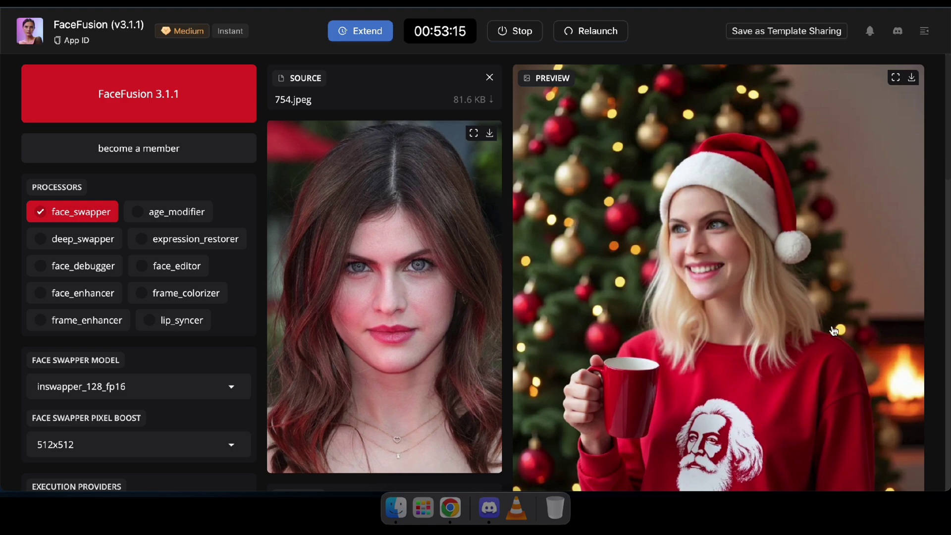
# Set the face swapper pixel boost to 1024x1024
pyautogui.scroll(-1, 733, 285)
pyautogui.scroll(-6, 468, 303)
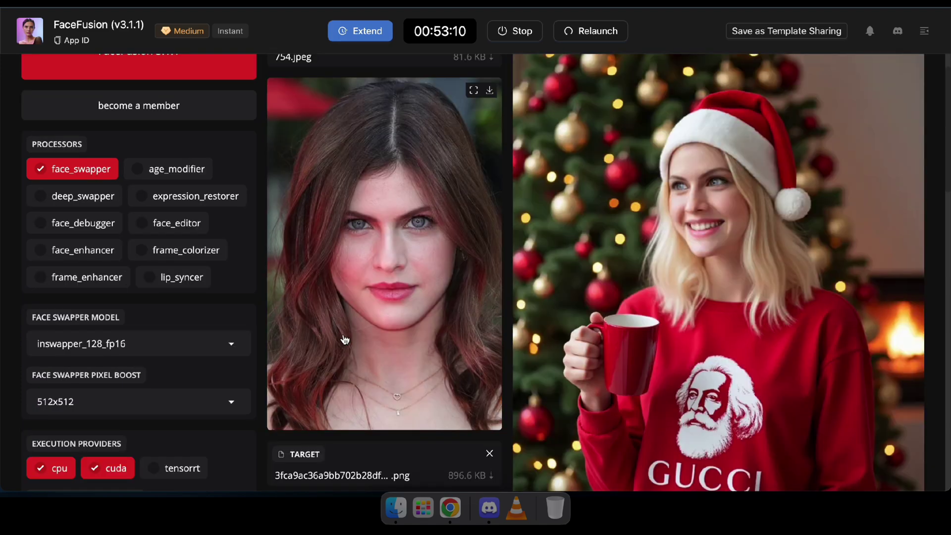
pyautogui.scroll(-5, 227, 325)
pyautogui.click(66, 152)
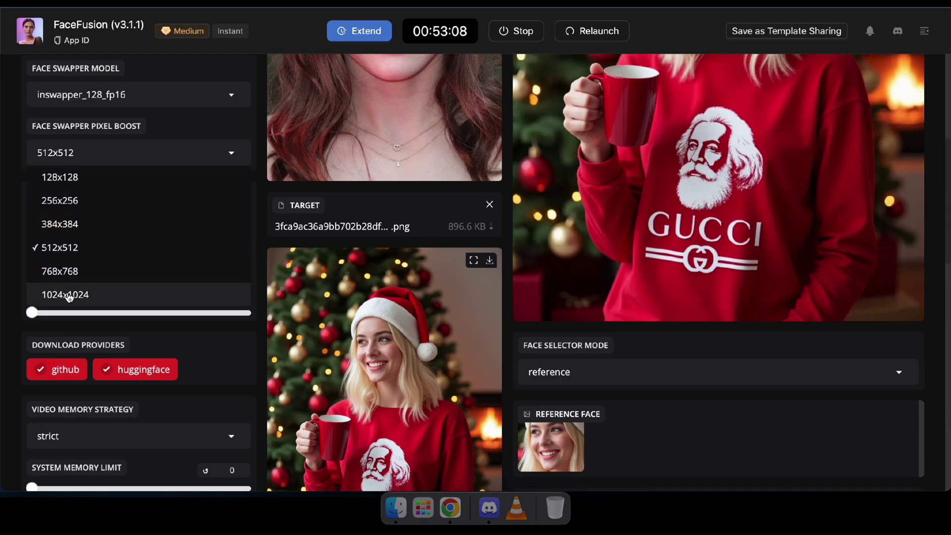
pyautogui.click(53, 292)
pyautogui.scroll(-5, 124, 325)
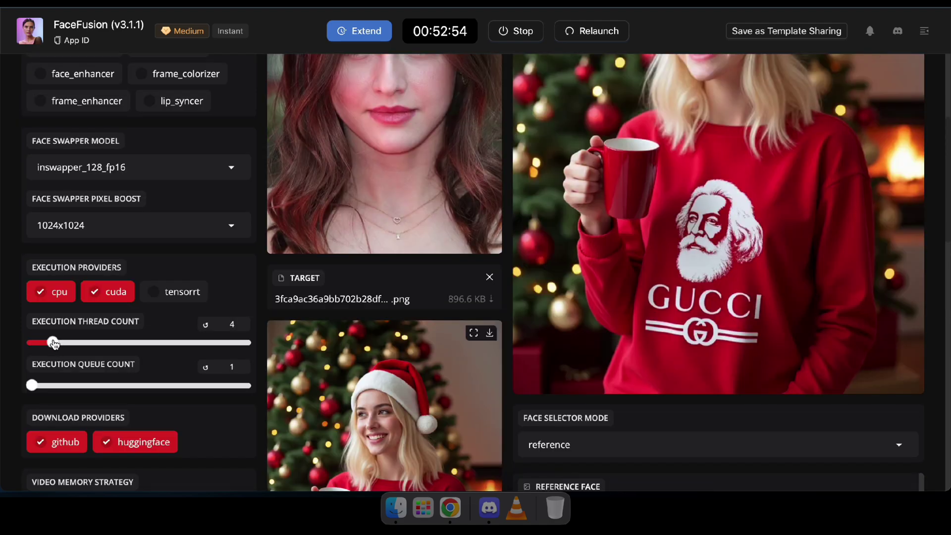
# Run the face swap on the Santa-hat photo and inspect the rendered output image
pyautogui.scroll(5, 423, 373)
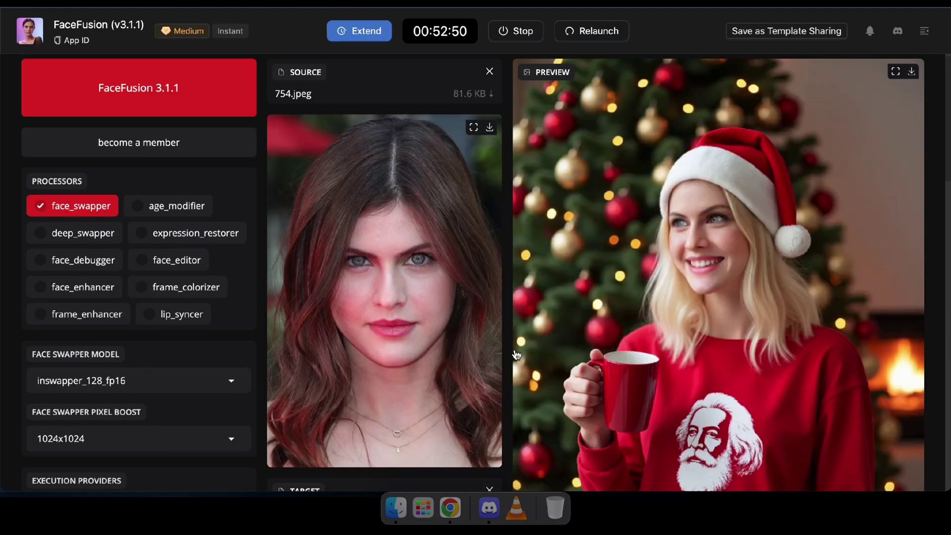
pyautogui.scroll(-7, 517, 356)
pyautogui.scroll(-5, 516, 362)
pyautogui.scroll(-2, 546, 341)
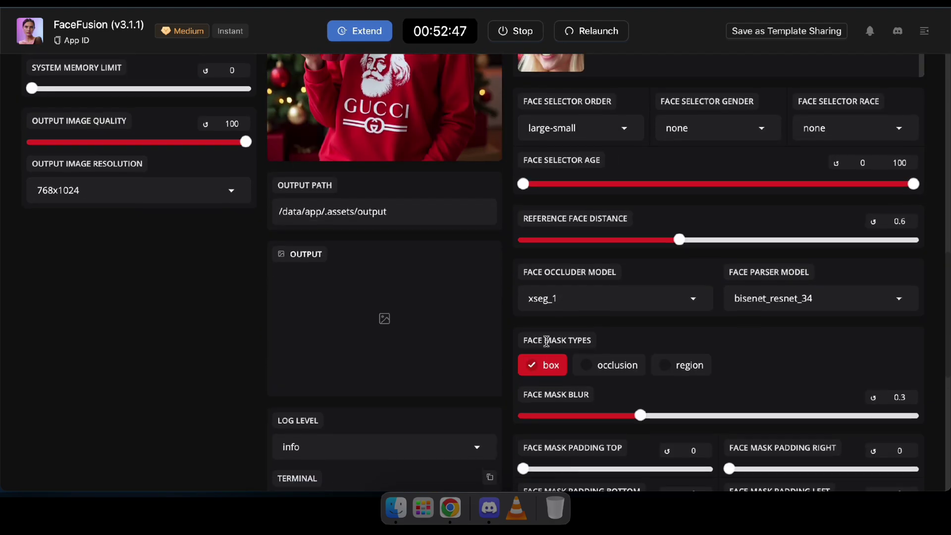
pyautogui.click(324, 413)
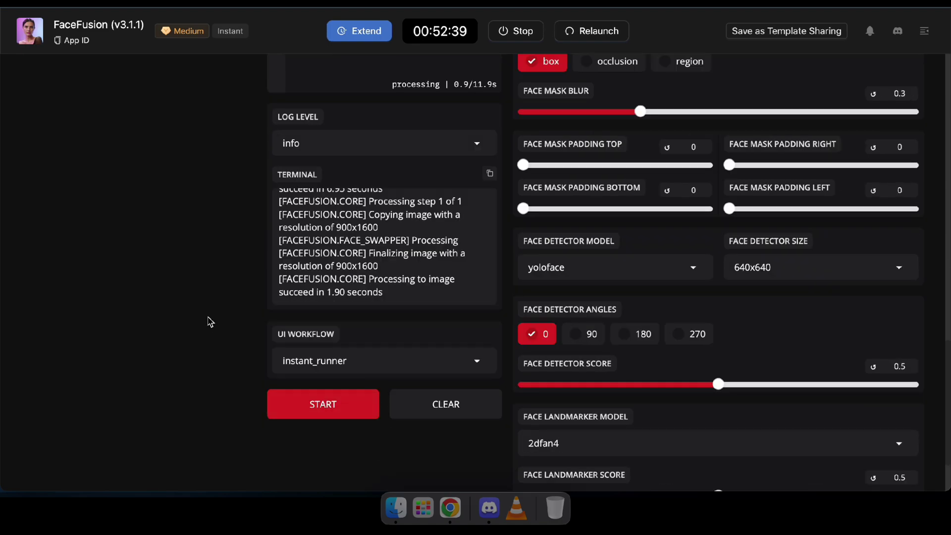
pyautogui.scroll(7, 208, 322)
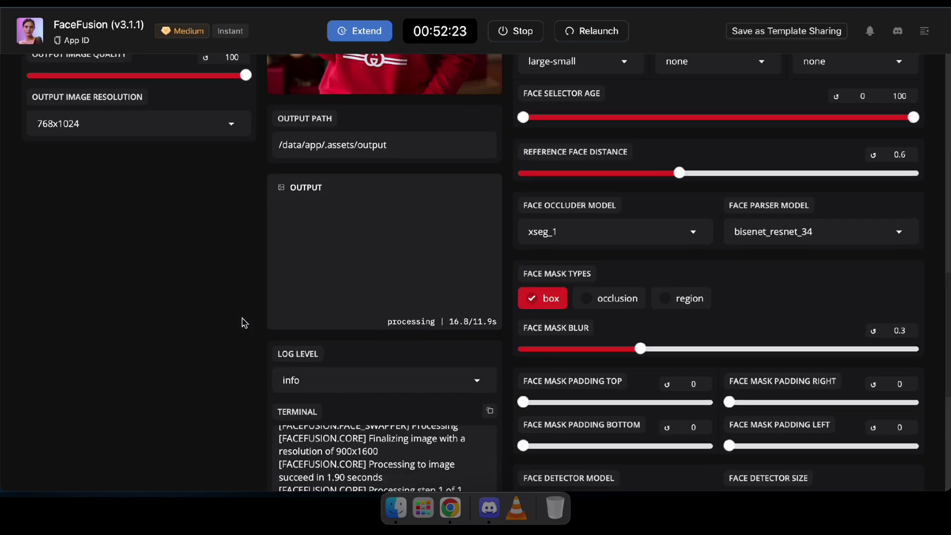
pyautogui.scroll(1, 308, 263)
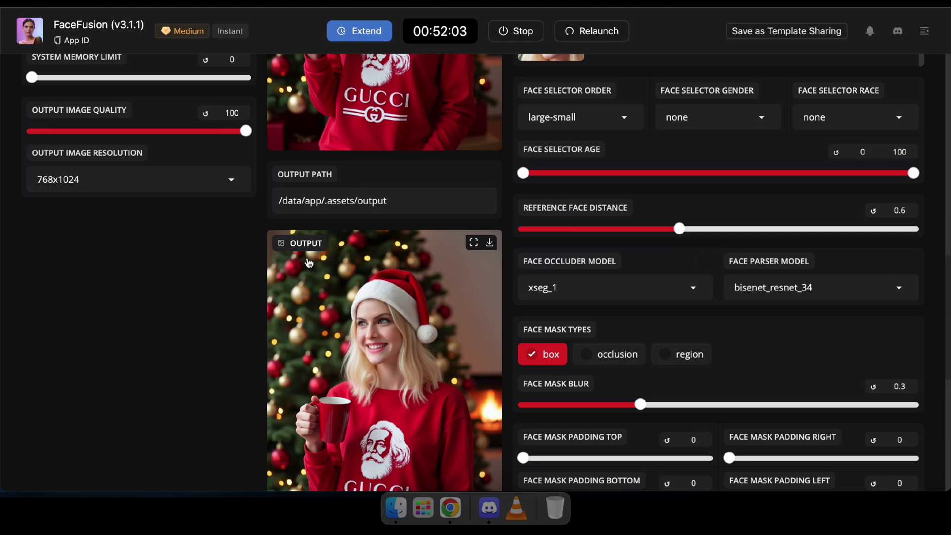
pyautogui.scroll(1, 369, 347)
pyautogui.scroll(10, 390, 332)
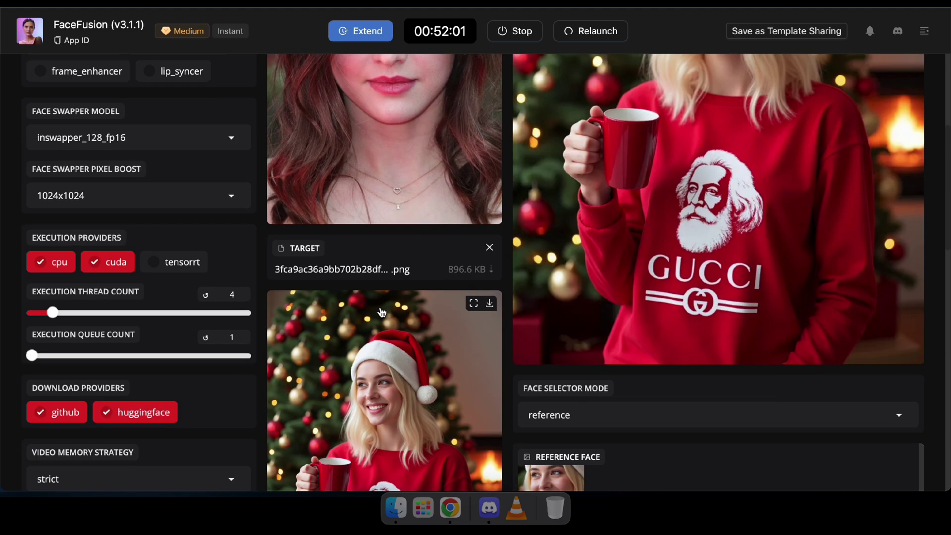
pyautogui.scroll(-2, 389, 307)
pyautogui.scroll(5, 389, 288)
pyautogui.scroll(-12, 389, 278)
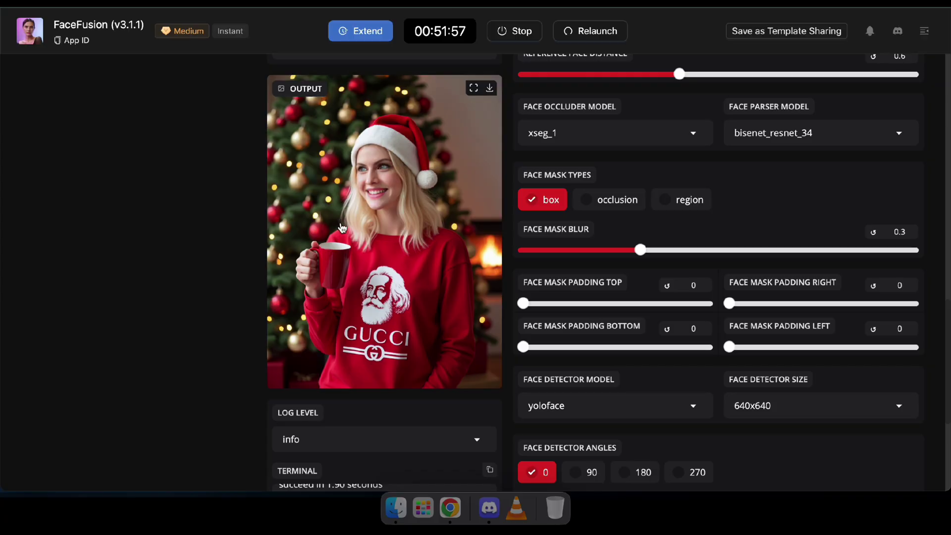
pyautogui.scroll(10, 342, 228)
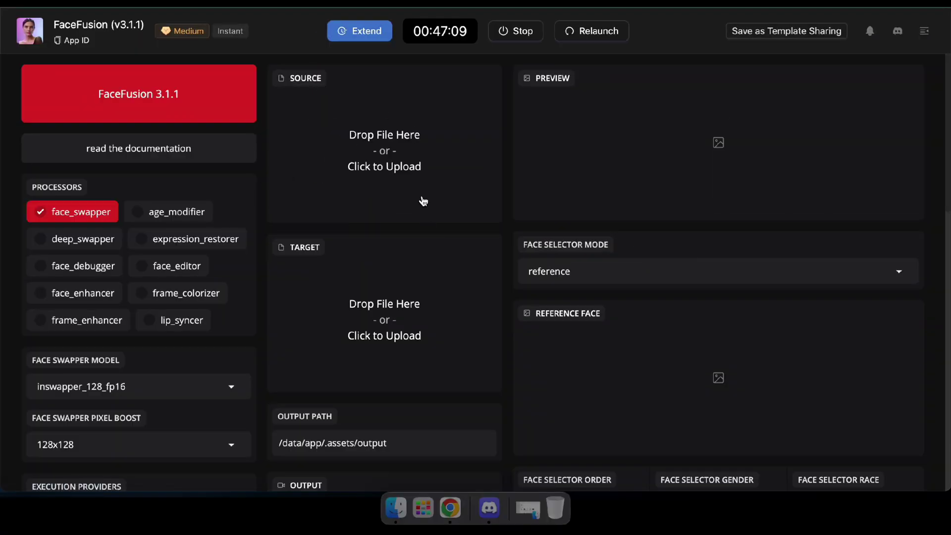
# Load 754.jpeg from the local files as the source face
pyautogui.click(395, 504)
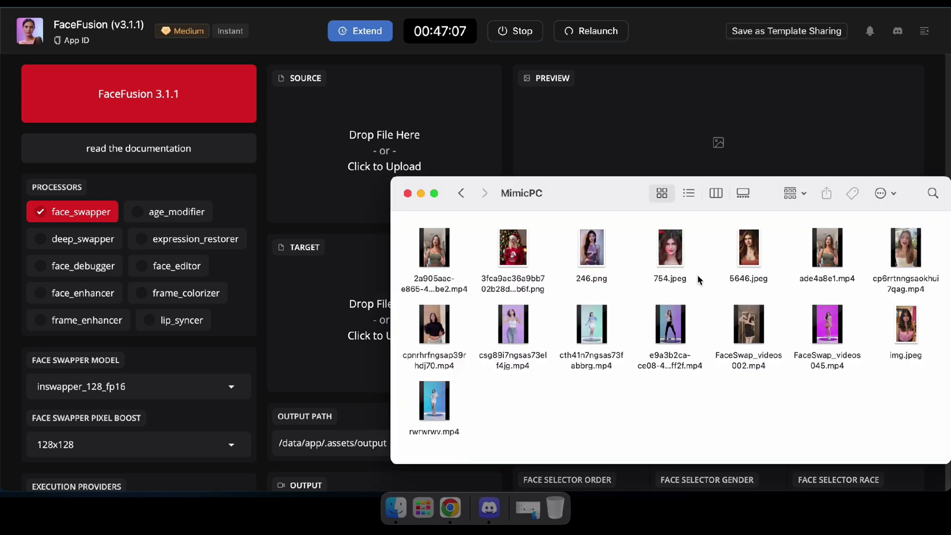
pyautogui.moveTo(677, 252); pyautogui.dragTo(378, 121)
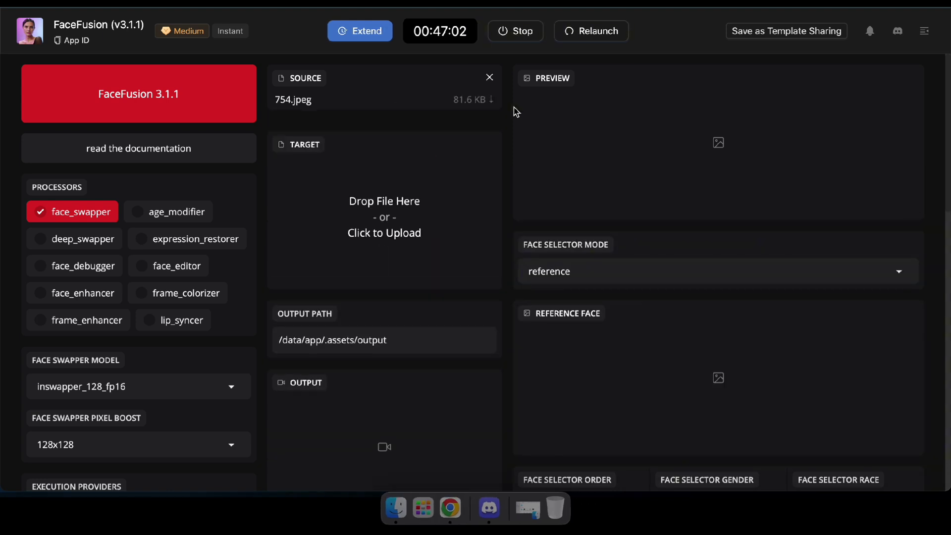
pyautogui.scroll(-5, 370, 102)
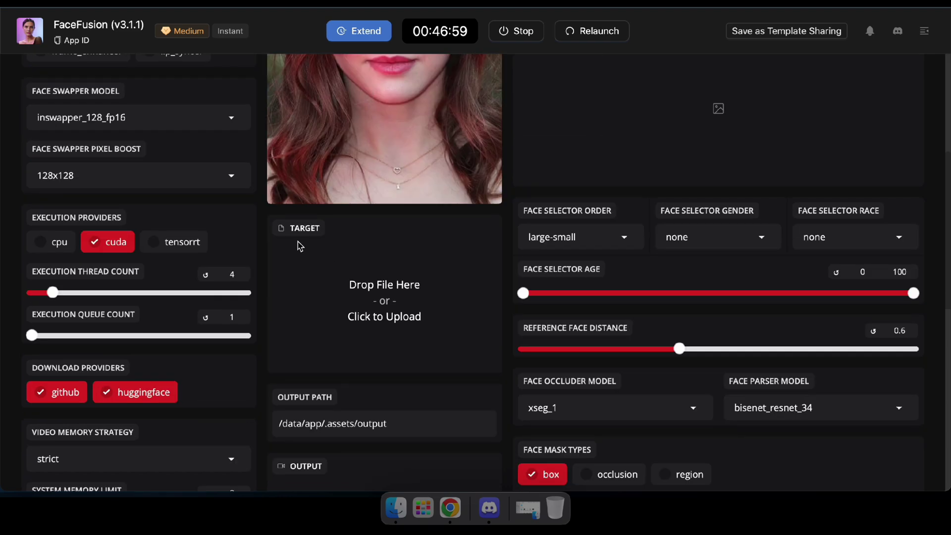
# Load the dance video cpnrhrfngsap39rhdj70.mp4 as the target
pyautogui.click(396, 506)
pyautogui.click(435, 328)
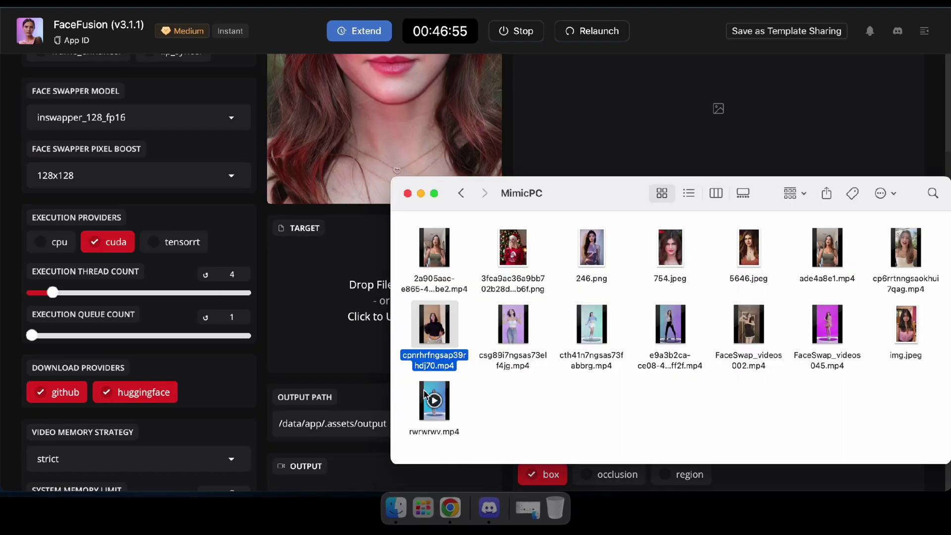
pyautogui.moveTo(437, 350); pyautogui.dragTo(325, 305)
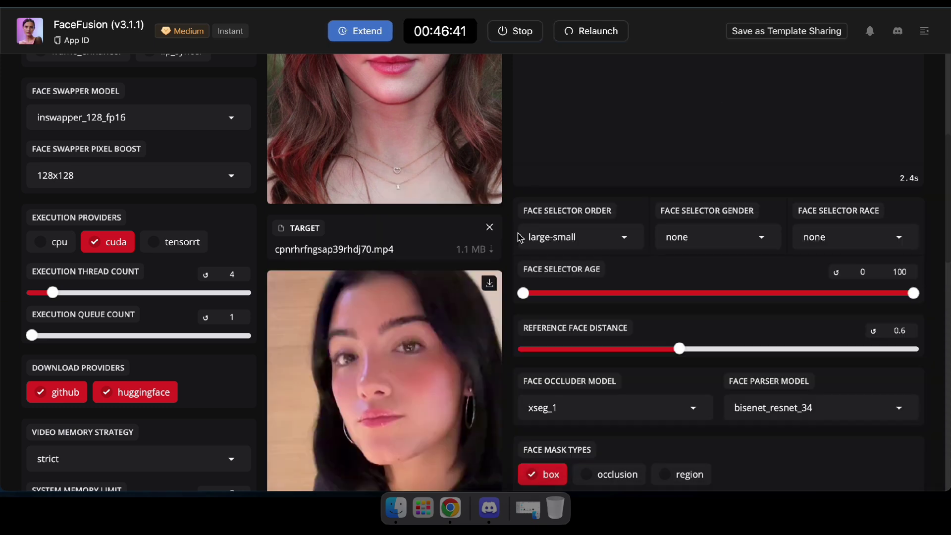
pyautogui.scroll(-3, 515, 239)
pyautogui.scroll(-3, 515, 239)
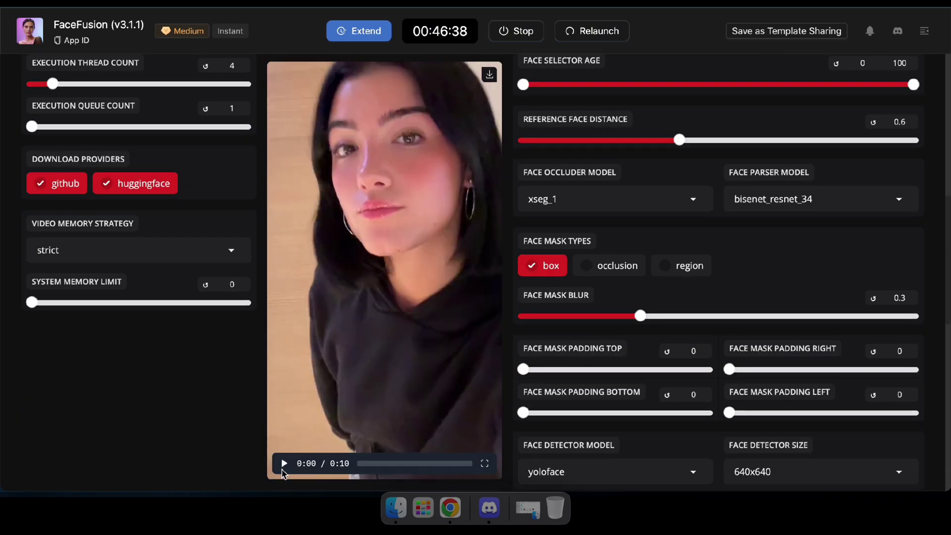
# Play the target dance video, pause at 0:06, and return to the swapped-face preview
pyautogui.click(283, 468)
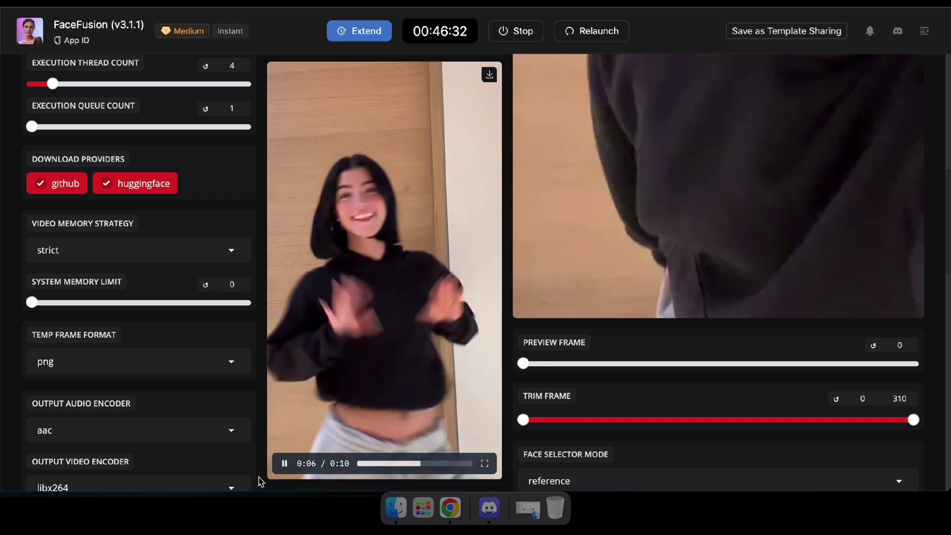
pyautogui.click(344, 326)
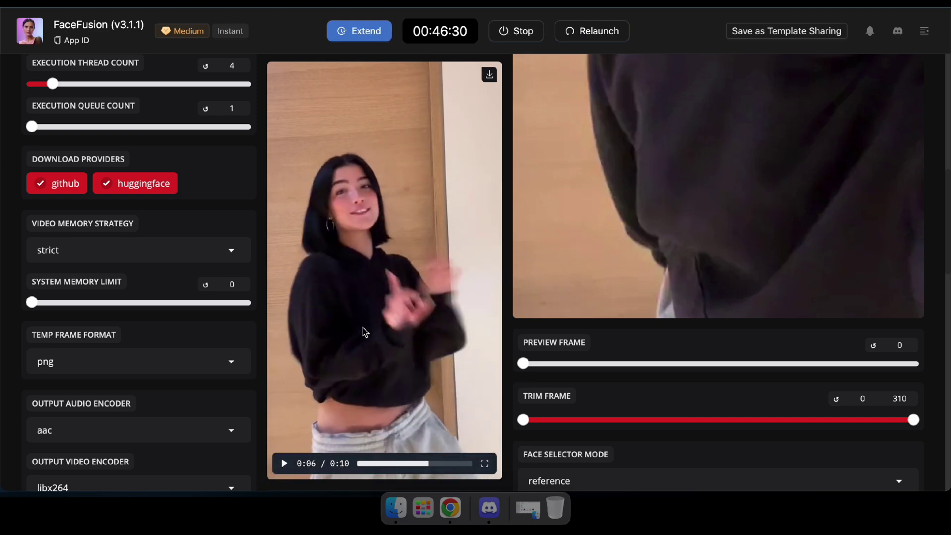
pyautogui.scroll(10, 365, 332)
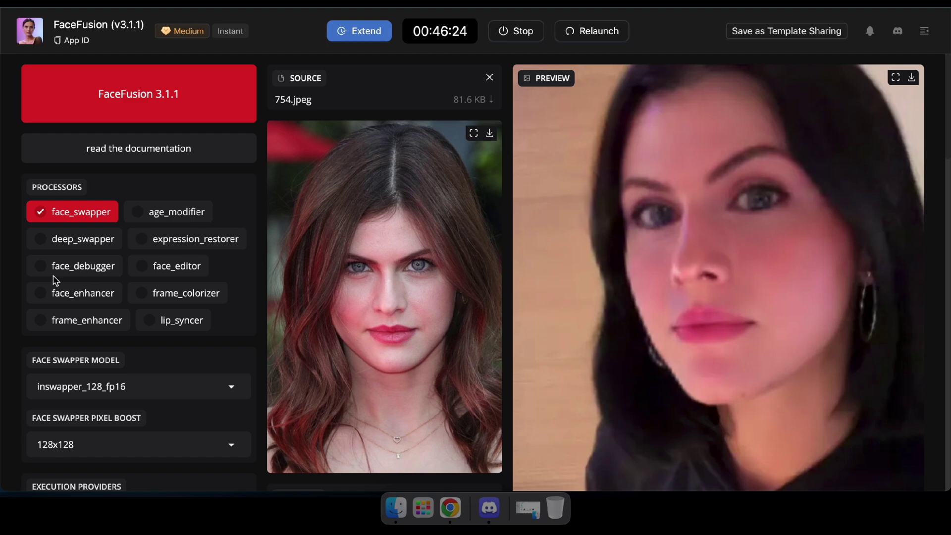
# Enable the face enhancer using the gfpgan_1.4 model
pyautogui.click(102, 294)
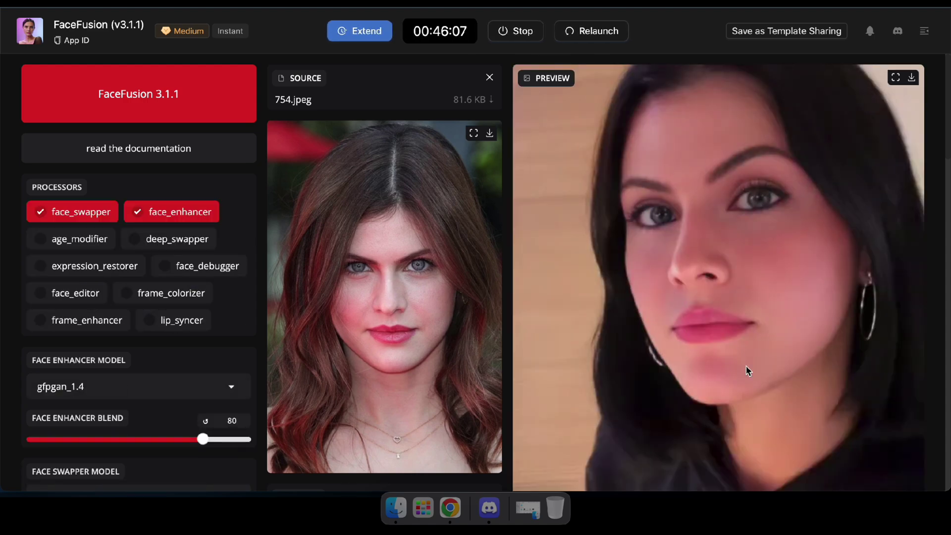
pyautogui.scroll(-5, 171, 343)
pyautogui.click(55, 232)
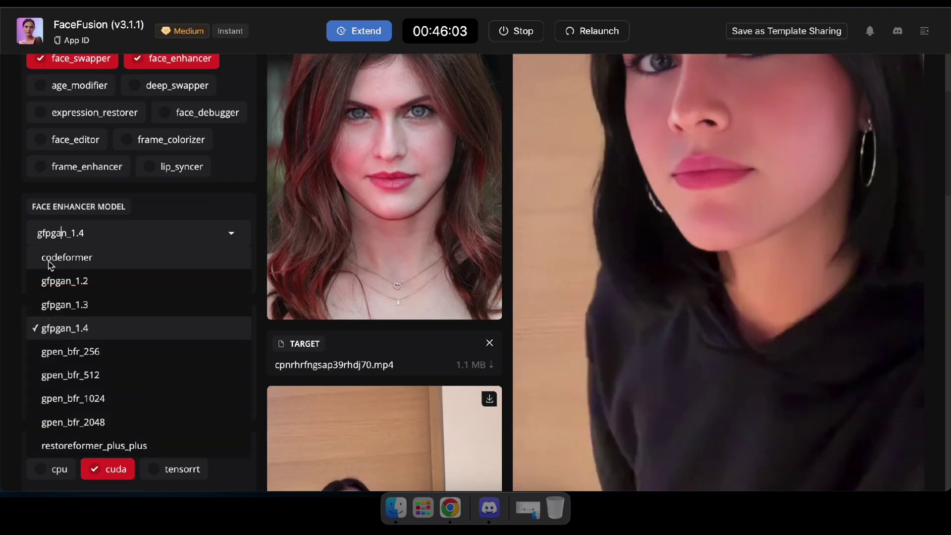
pyautogui.click(167, 207)
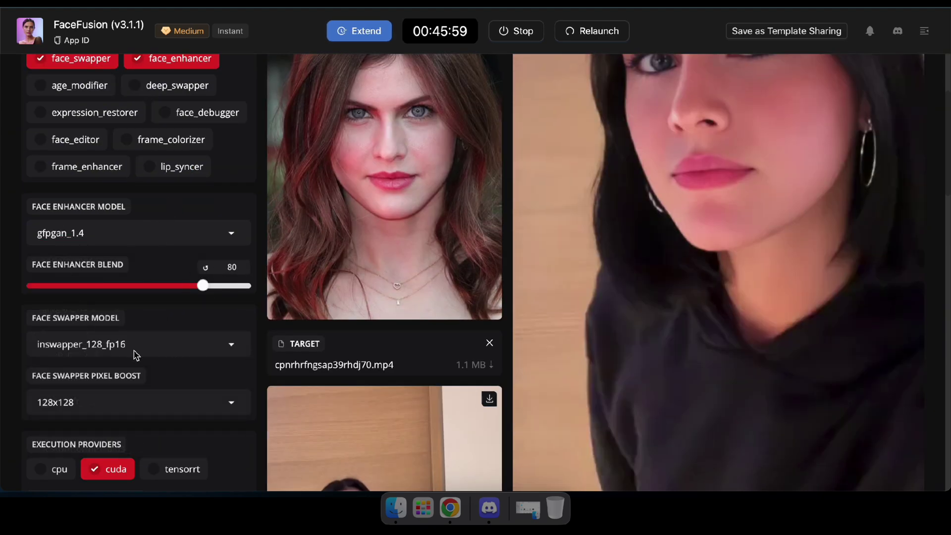
pyautogui.scroll(-1, 134, 351)
# Set the face swapper pixel boost to 512x512
pyautogui.moveTo(27, 356); pyautogui.dragTo(73, 356)
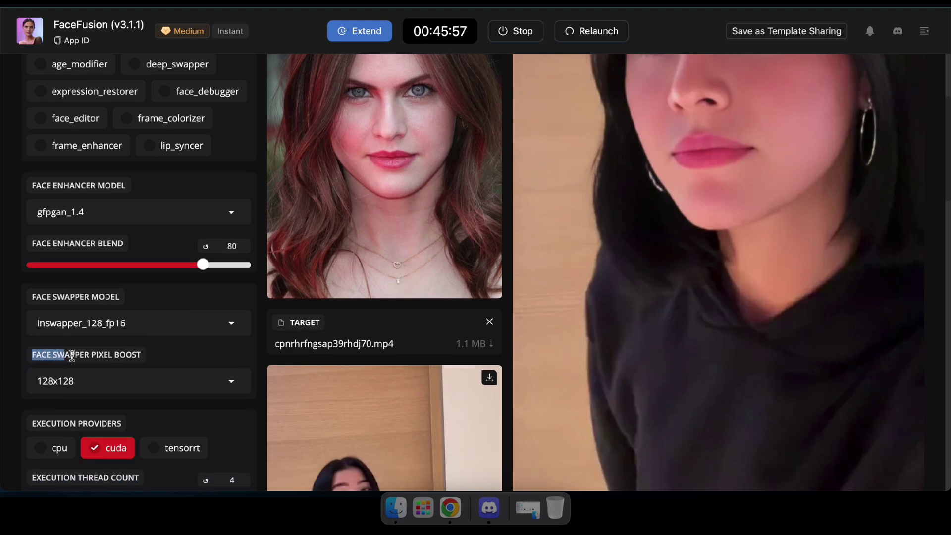
pyautogui.click(180, 353)
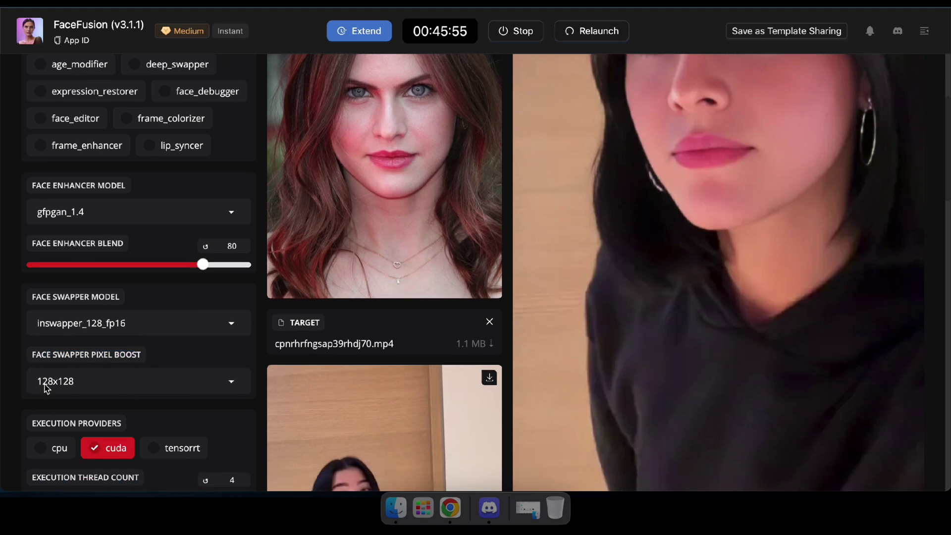
pyautogui.click(44, 386)
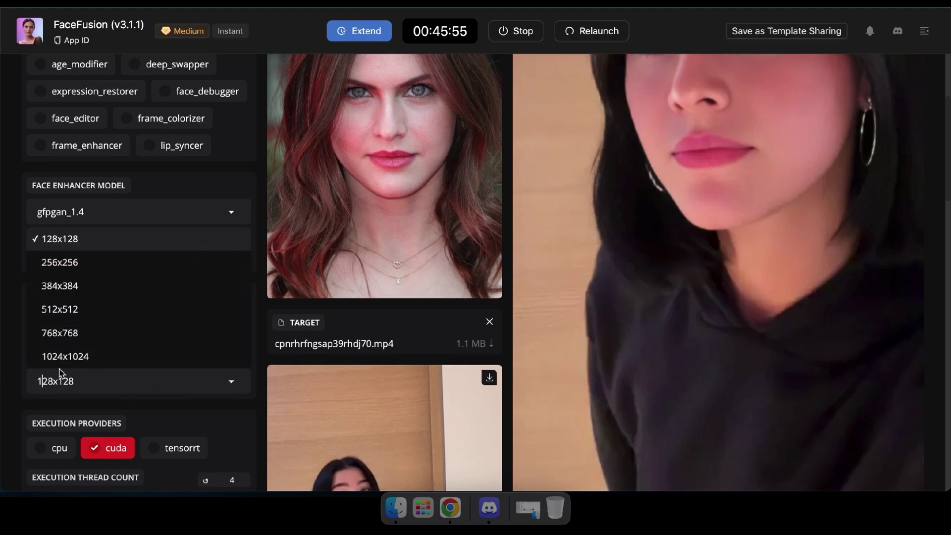
pyautogui.click(74, 309)
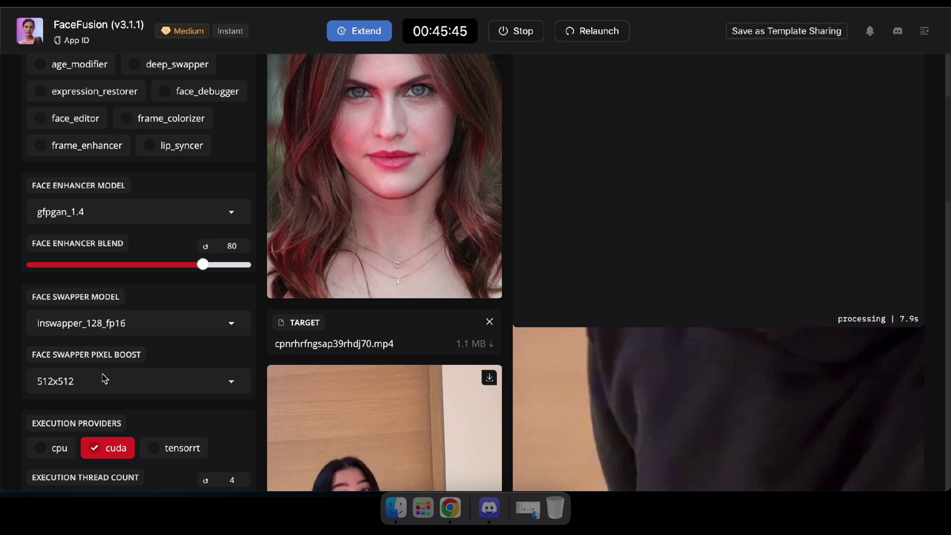
# Enable cpu as an execution provider next to cuda
pyautogui.scroll(4, 545, 297)
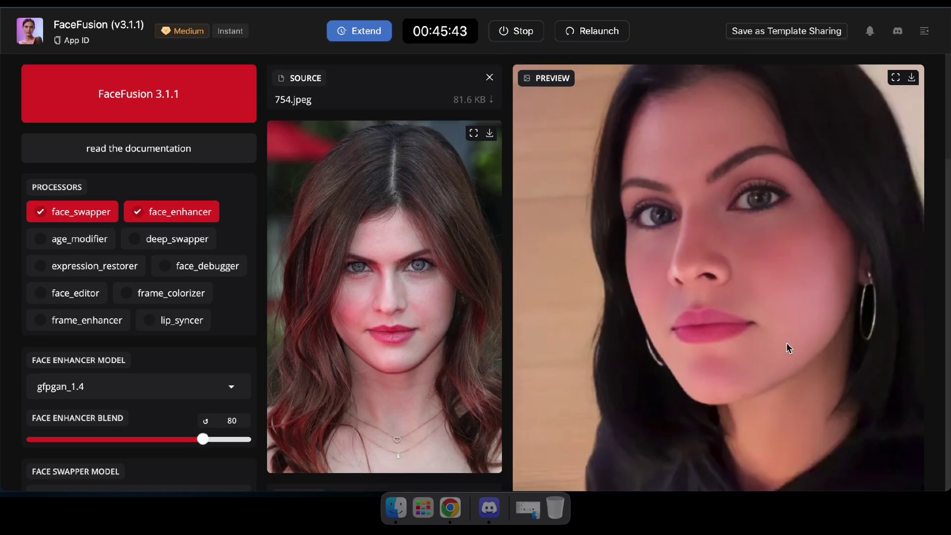
pyautogui.scroll(-7, 646, 344)
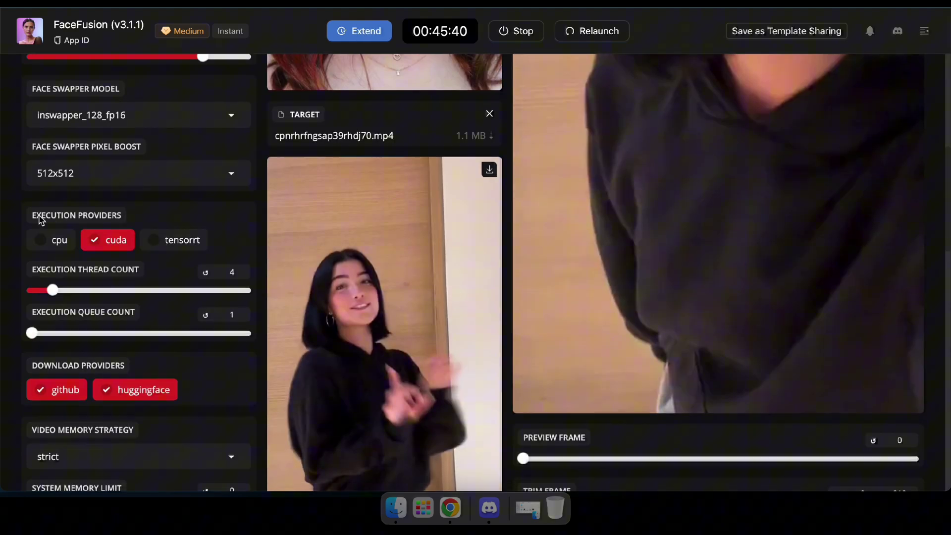
pyautogui.moveTo(41, 220); pyautogui.dragTo(122, 220)
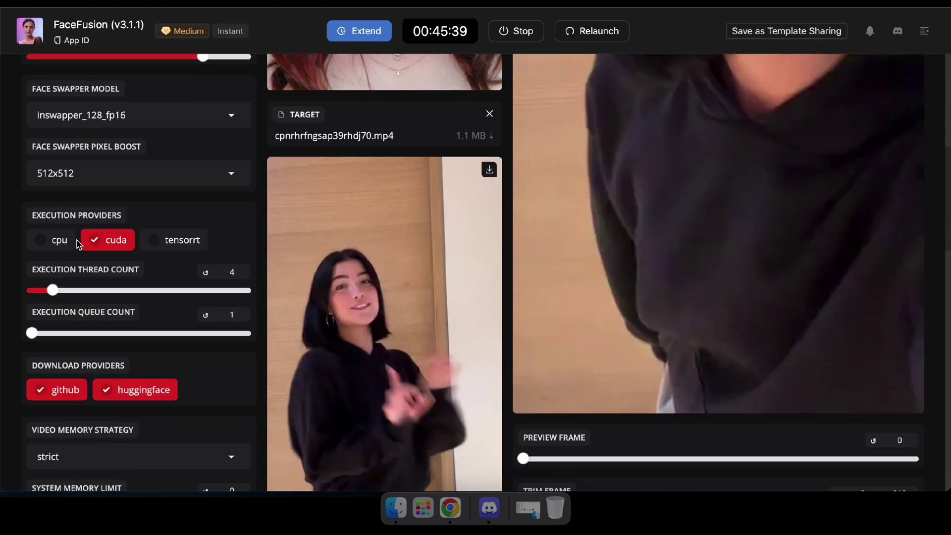
pyautogui.click(51, 242)
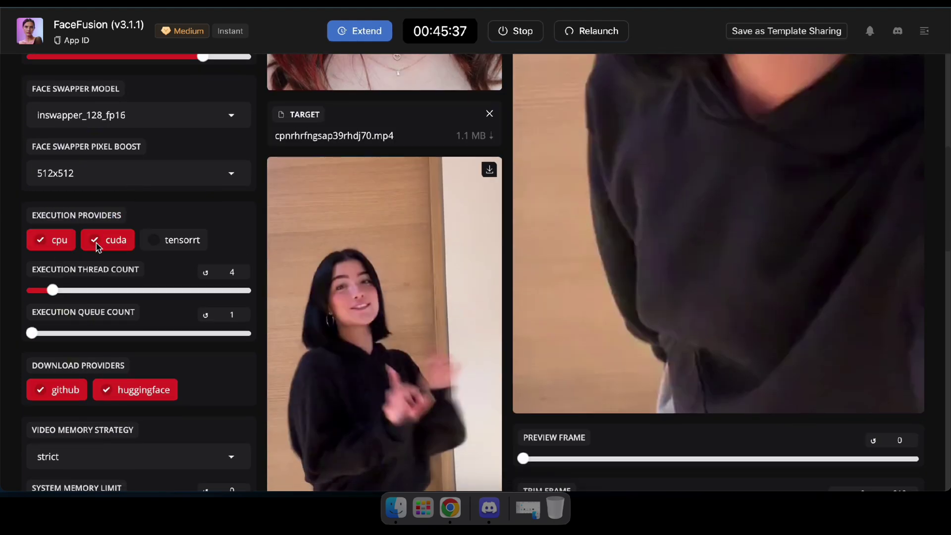
pyautogui.scroll(-5, 127, 260)
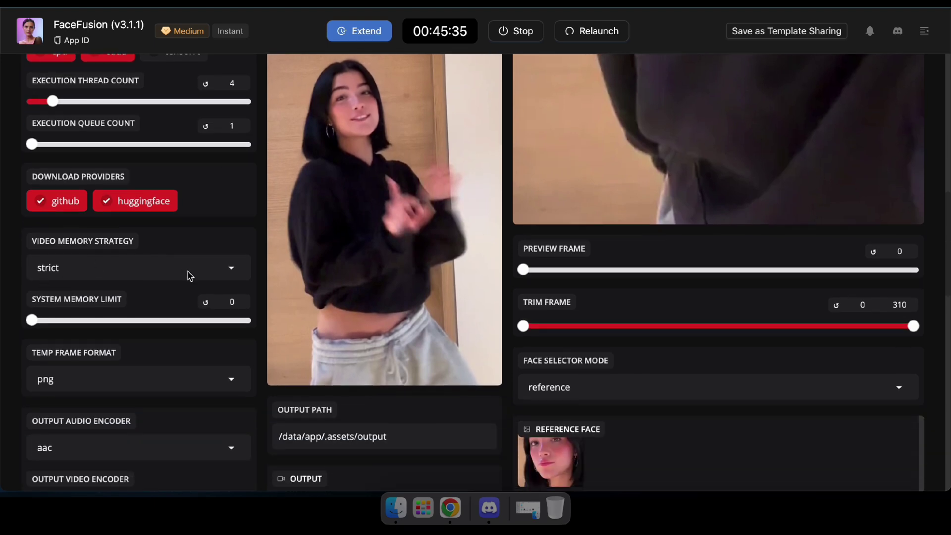
pyautogui.scroll(-3, 190, 276)
pyautogui.scroll(-3, 52, 280)
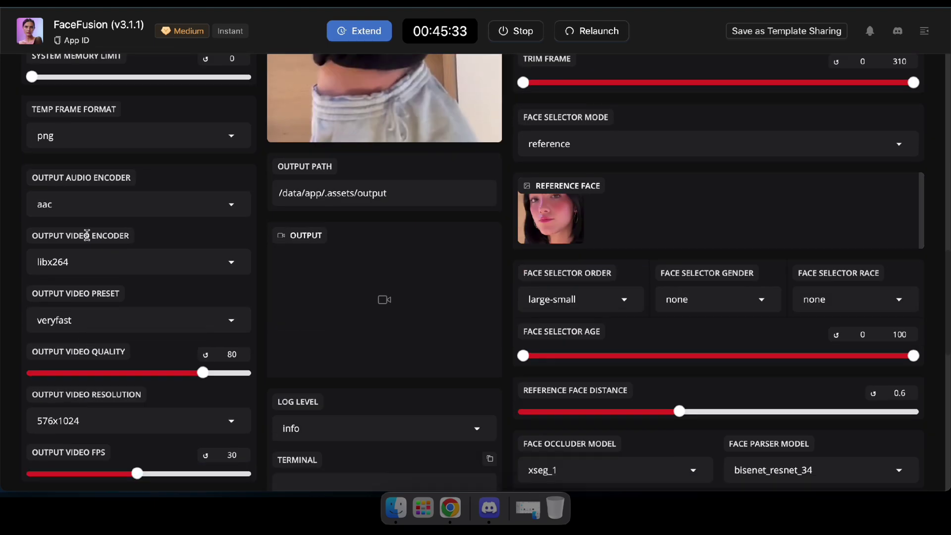
pyautogui.scroll(-3, 149, 218)
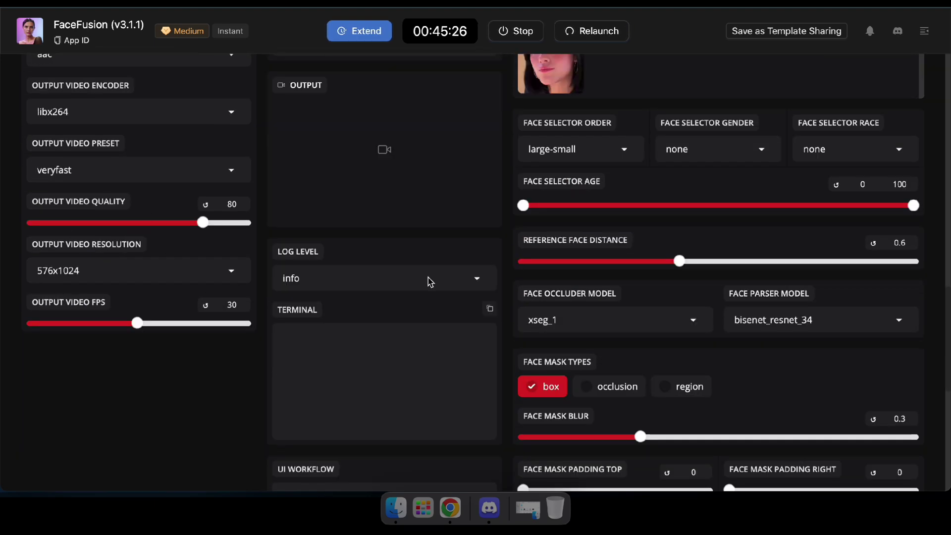
pyautogui.scroll(15, 430, 281)
pyautogui.scroll(-20, 615, 303)
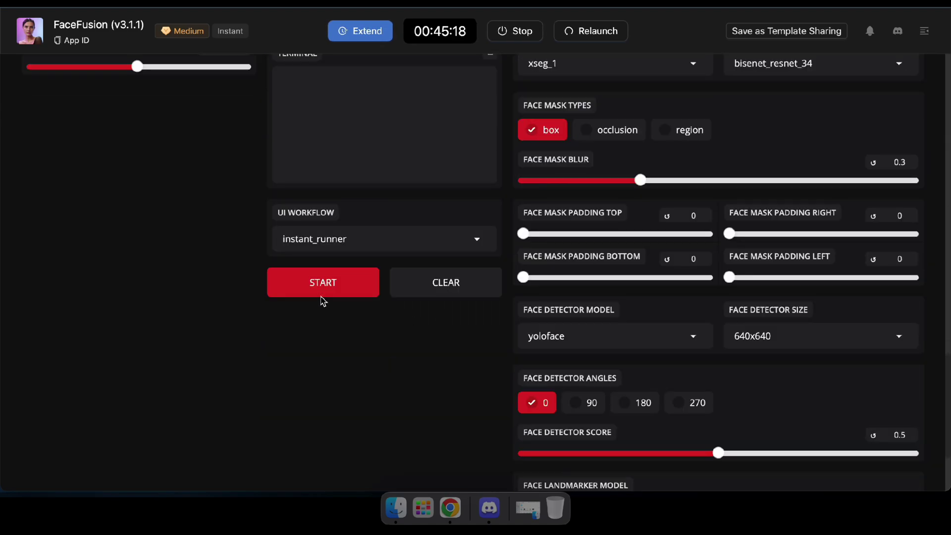
# Process the dance video face swap and play the resulting output clip
pyautogui.click(322, 283)
pyautogui.scroll(-2, 321, 300)
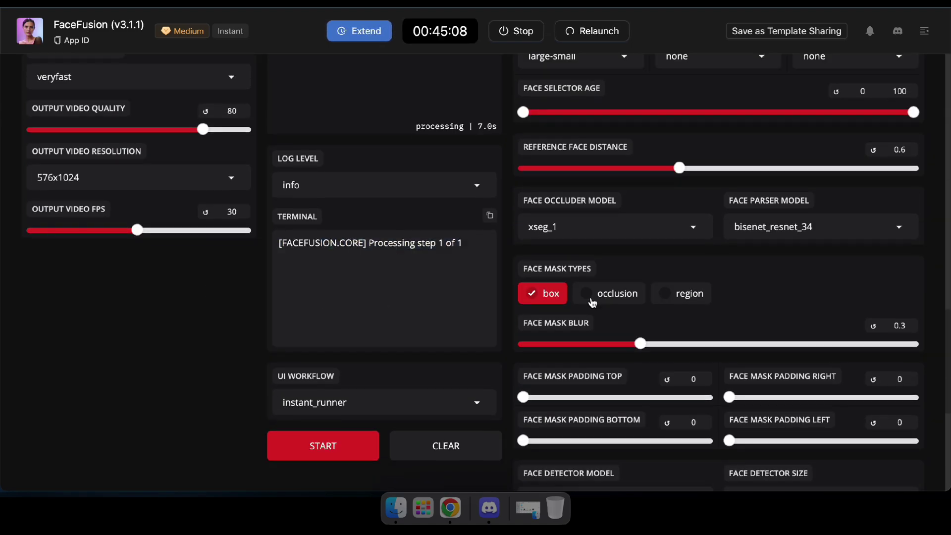
pyautogui.scroll(1, 761, 263)
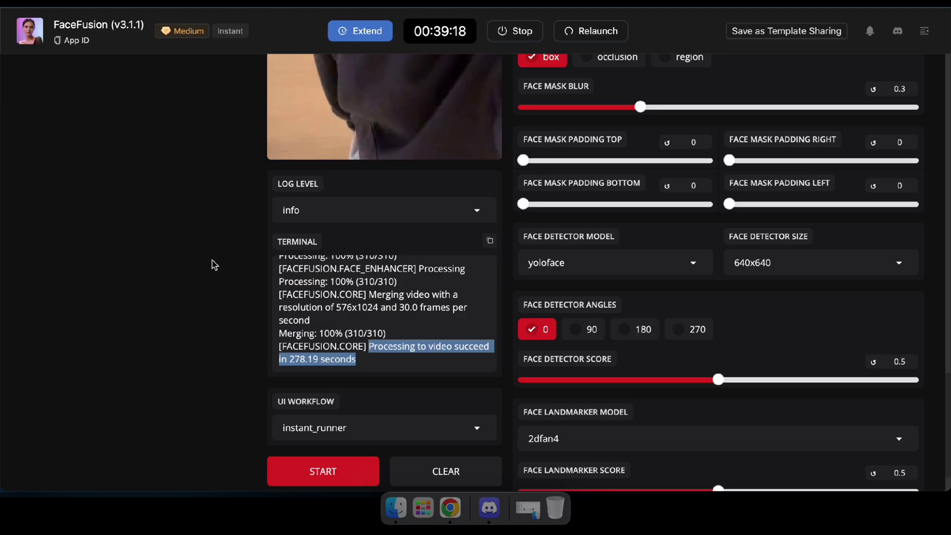
pyautogui.scroll(5, 209, 347)
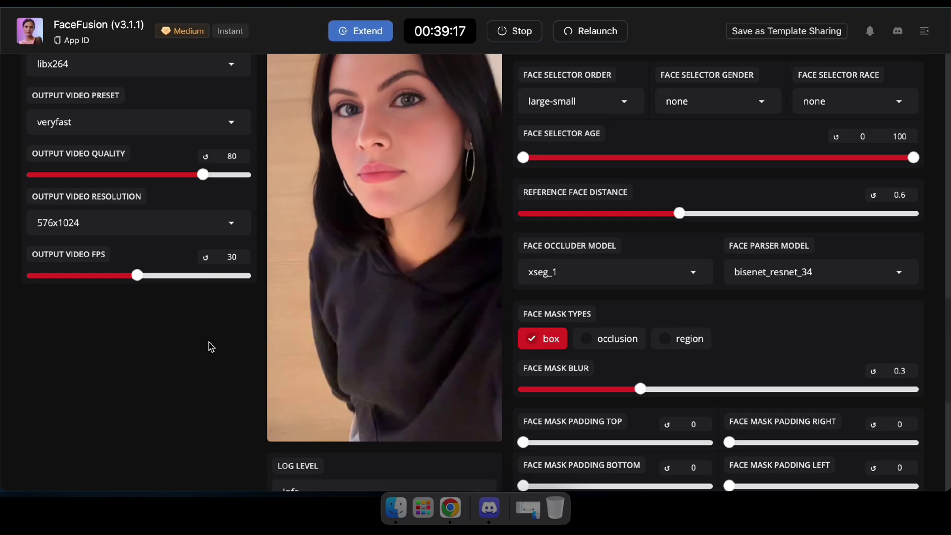
pyautogui.scroll(3, 340, 180)
pyautogui.scroll(-2, 340, 180)
pyautogui.click(285, 473)
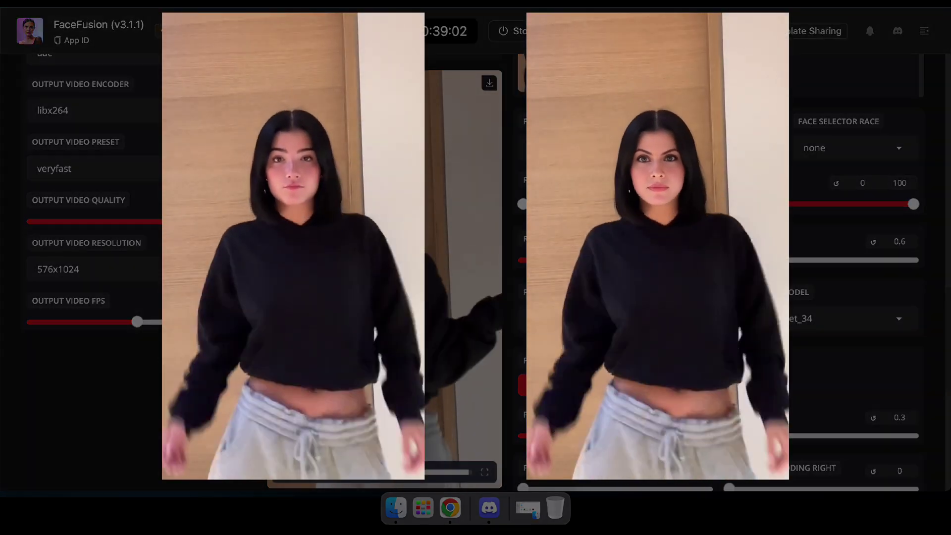
# Scroll through the output video and terminal log to review the finished result
pyautogui.scroll(10, 475, 267)
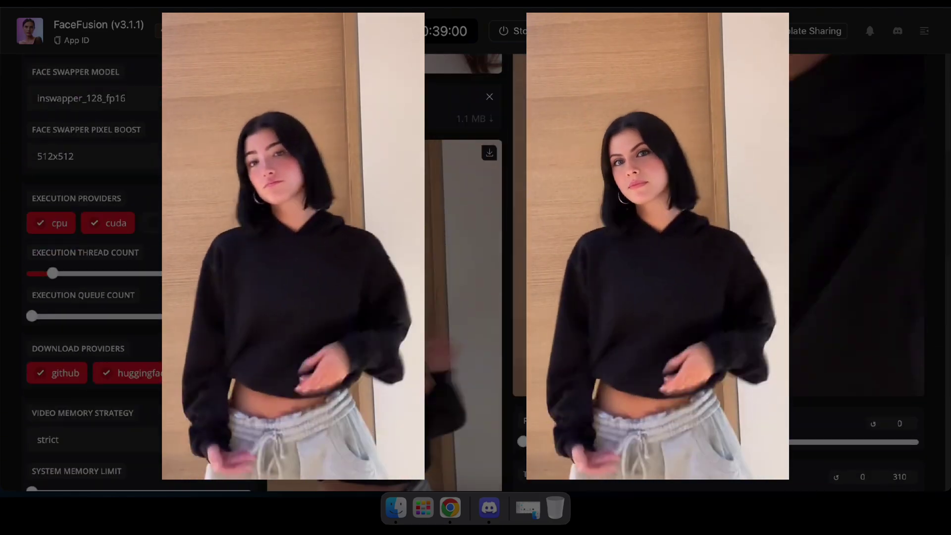
pyautogui.scroll(-2, 475, 268)
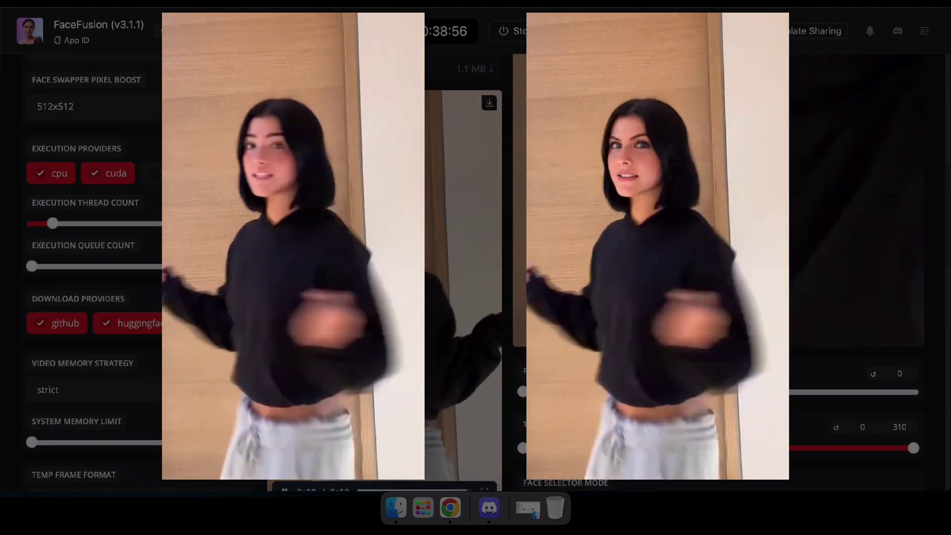
pyautogui.scroll(-8, 381, 342)
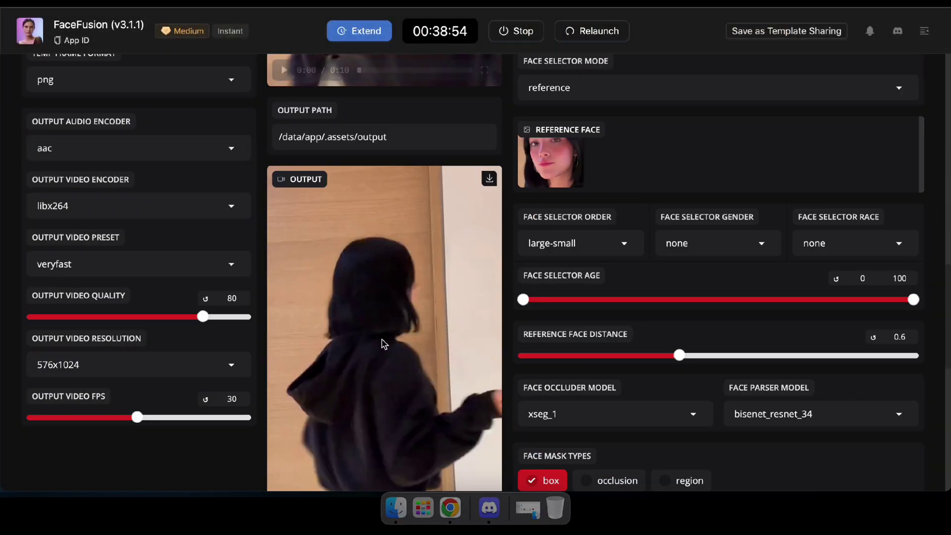
pyautogui.scroll(10, 370, 355)
pyautogui.scroll(-5, 368, 353)
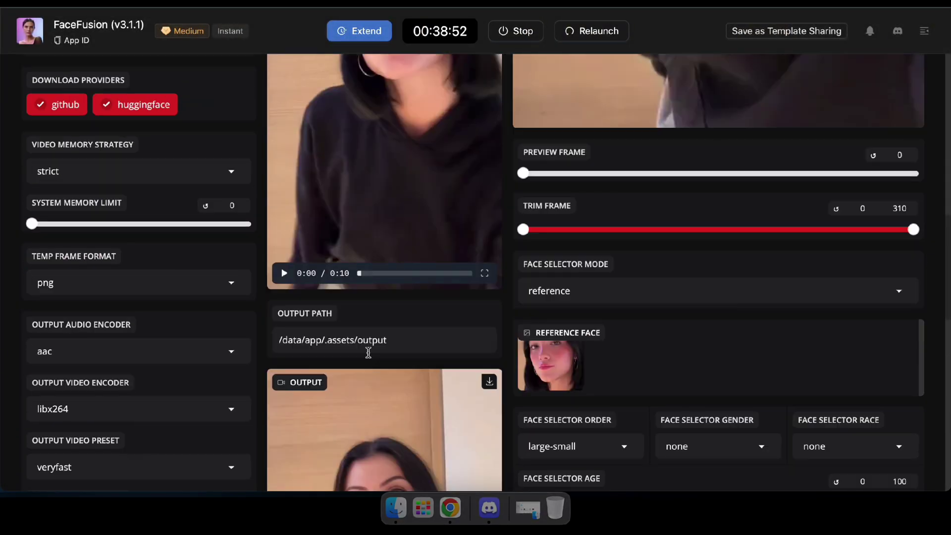
pyautogui.scroll(-5, 368, 353)
pyautogui.scroll(12, 365, 375)
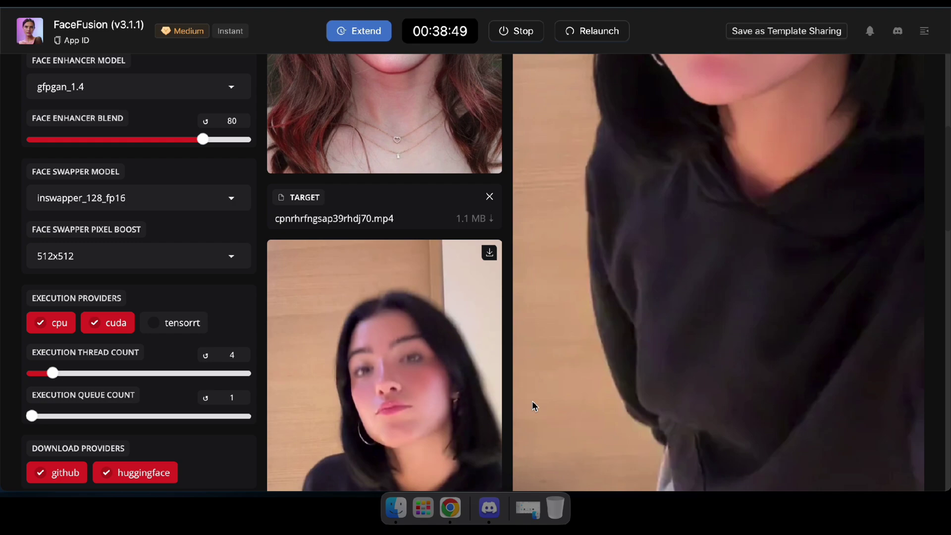
pyautogui.scroll(6, 532, 405)
pyautogui.scroll(-15, 415, 284)
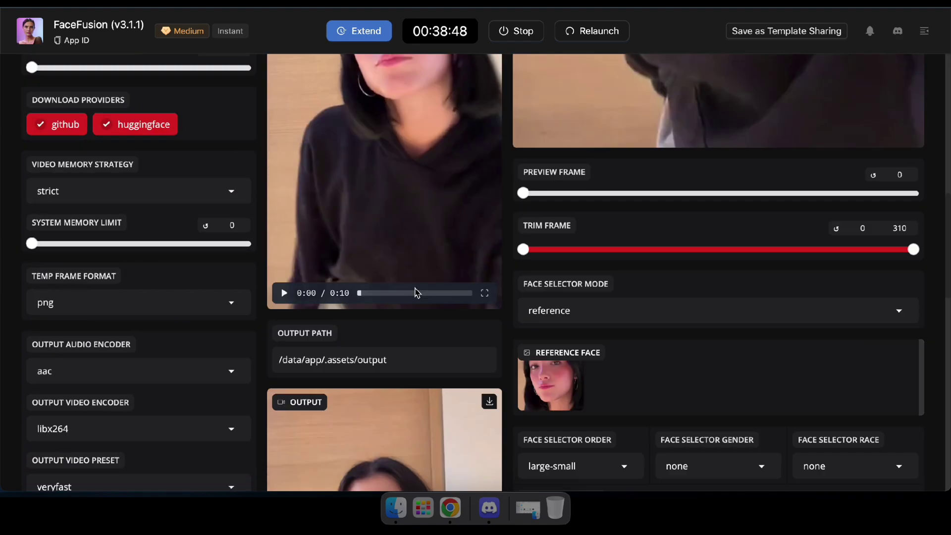
pyautogui.scroll(-5, 547, 311)
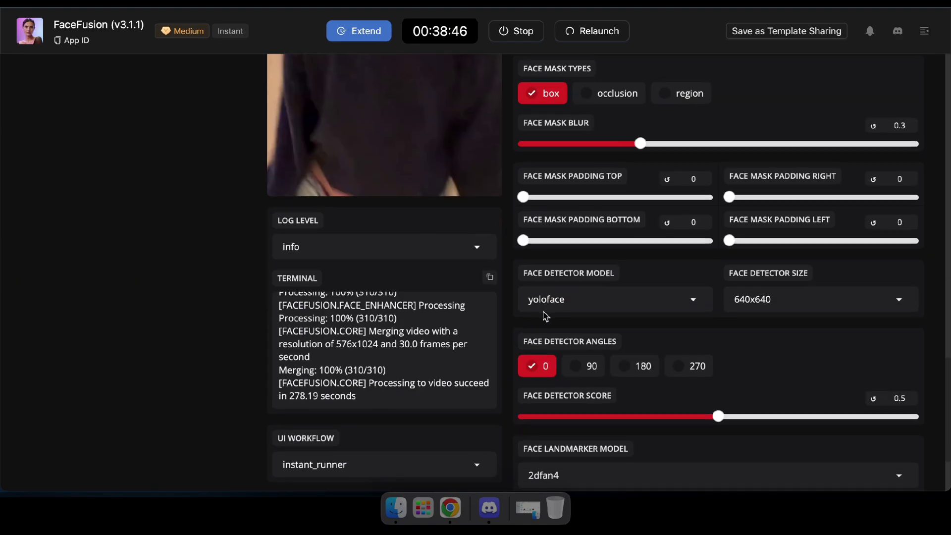
pyautogui.scroll(20, 210, 325)
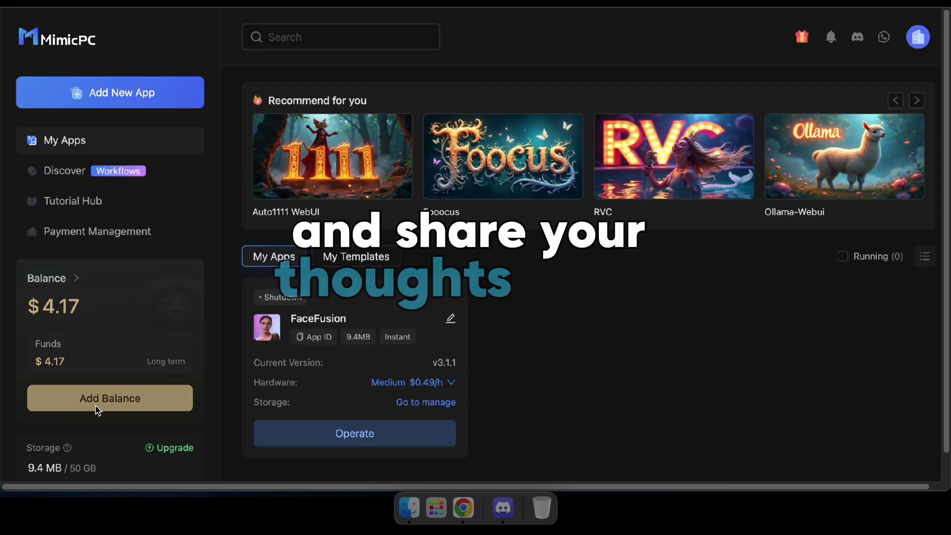
# Open Add Balance from the sidebar and browse the Promotion plans and payment methods
pyautogui.click(98, 406)
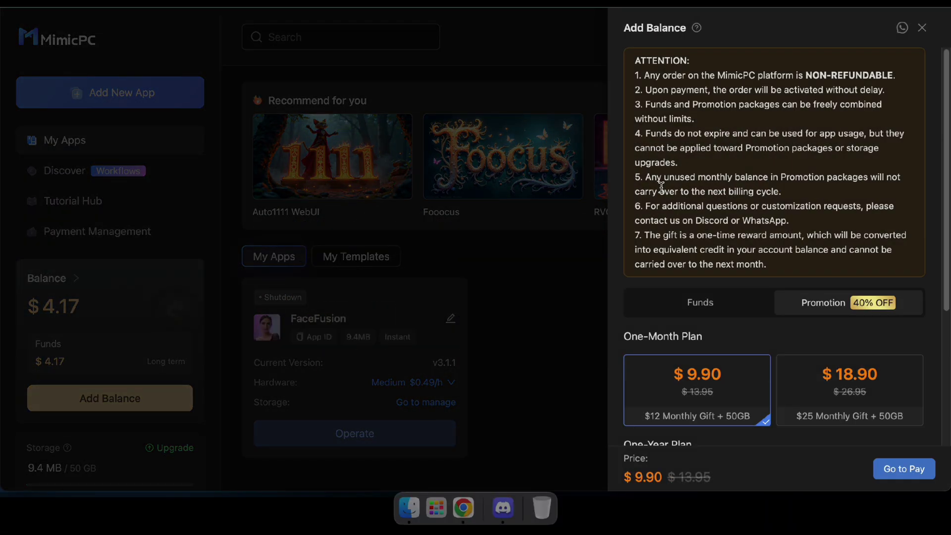
pyautogui.scroll(-3, 752, 357)
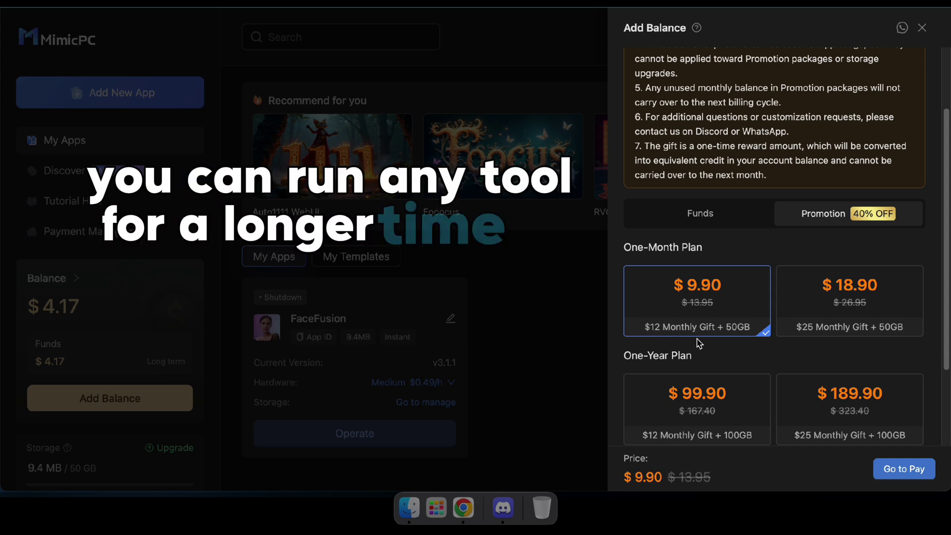
pyautogui.scroll(-2, 714, 349)
pyautogui.scroll(-2, 713, 350)
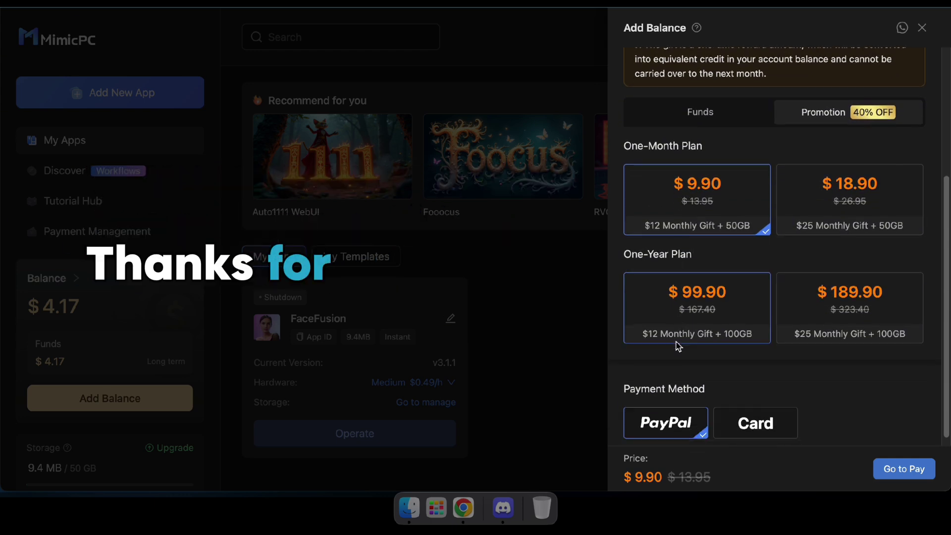
pyautogui.scroll(-1, 760, 342)
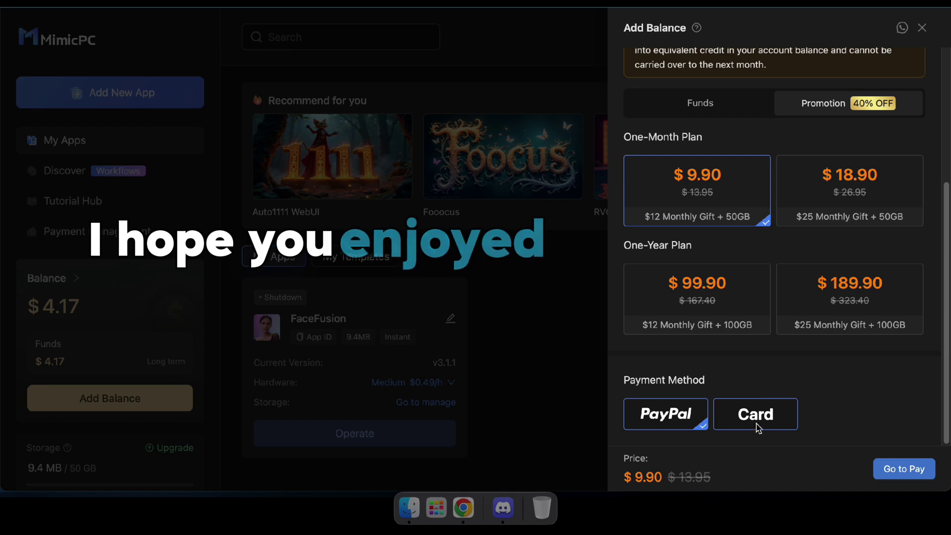
pyautogui.scroll(6, 714, 410)
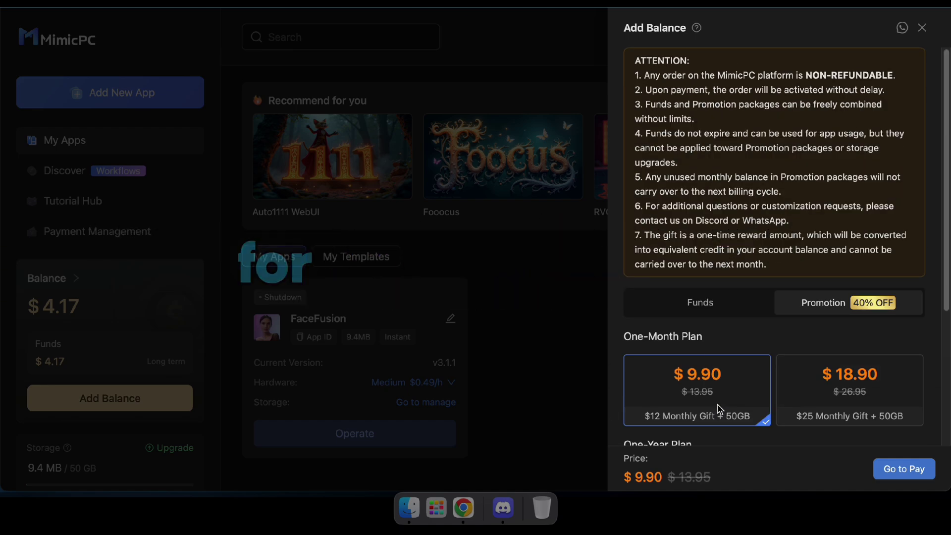